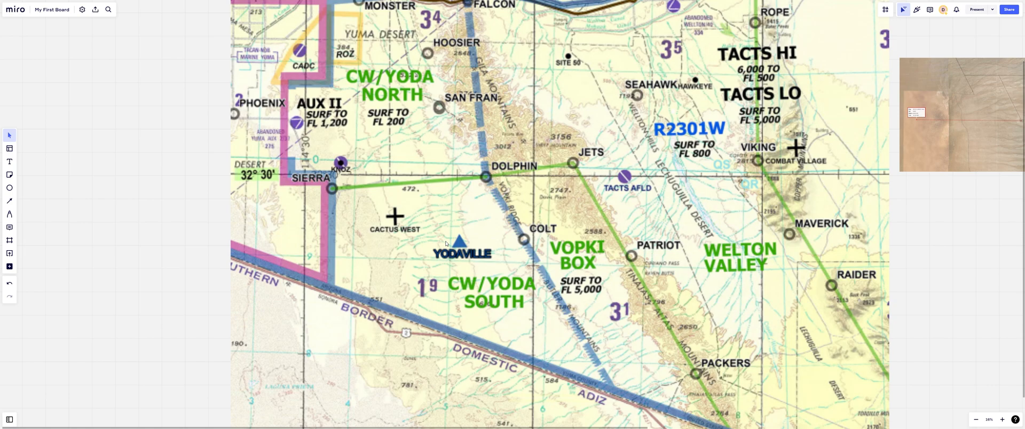
# Draw red freehand loops around the HOOSIER and SAN FRAN points with the pen.
pyautogui.click(10, 214)
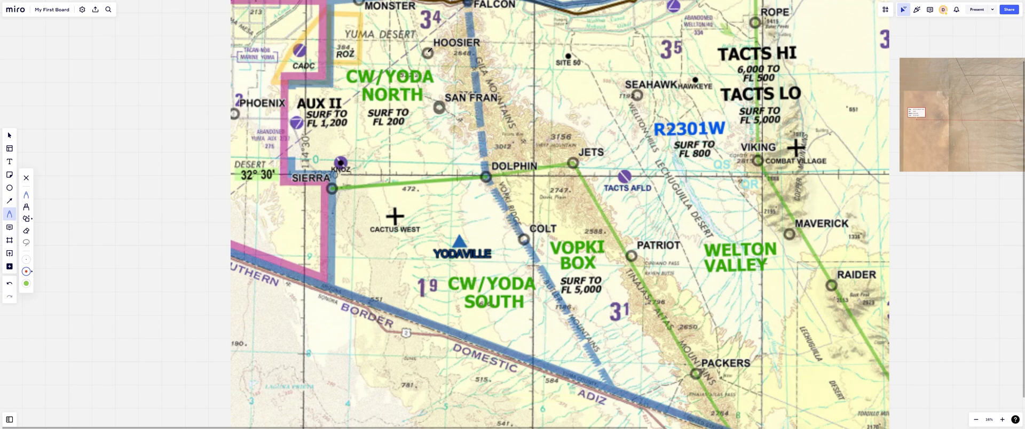
pyautogui.moveTo(428, 52)
pyautogui.mouseDown()
pyautogui.moveTo(431, 98)
pyautogui.moveTo(456, 87)
pyautogui.moveTo(437, 56)
pyautogui.moveTo(425, 84)
pyautogui.mouseUp()
pyautogui.moveTo(460, 90)
pyautogui.mouseDown()
pyautogui.moveTo(441, 55)
pyautogui.moveTo(419, 64)
pyautogui.moveTo(424, 88)
pyautogui.moveTo(453, 64)
pyautogui.mouseUp()
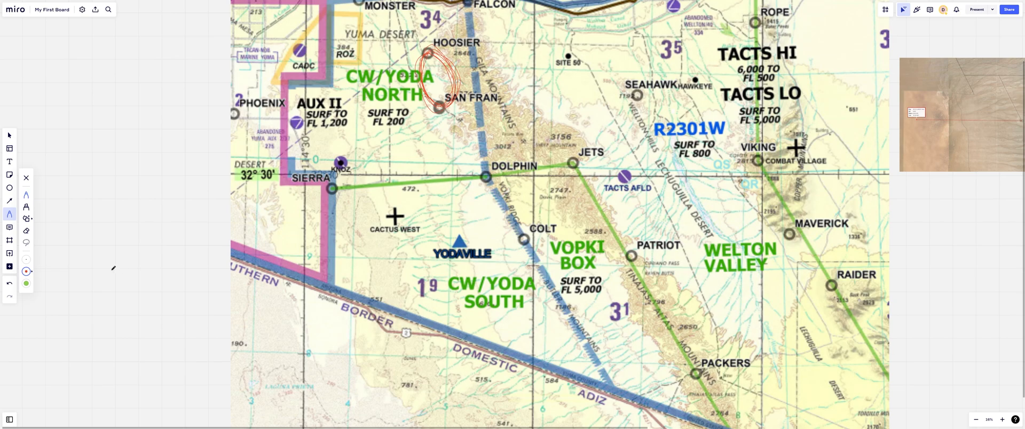
# Switch to the Shape tool and choose the circle shape.
pyautogui.click(9, 188)
pyautogui.click(53, 184)
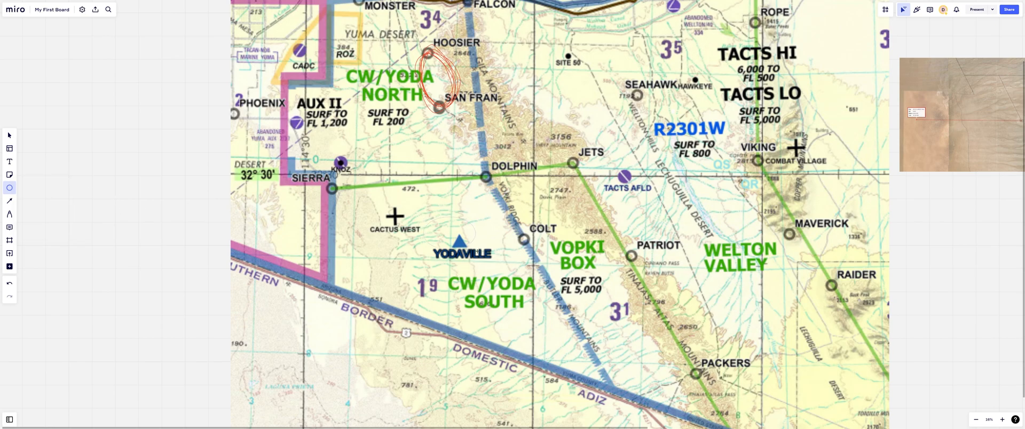
# Draw a circle over YODAVILLE and set its fill to No color.
pyautogui.moveTo(422, 216); pyautogui.dragTo(518, 314)
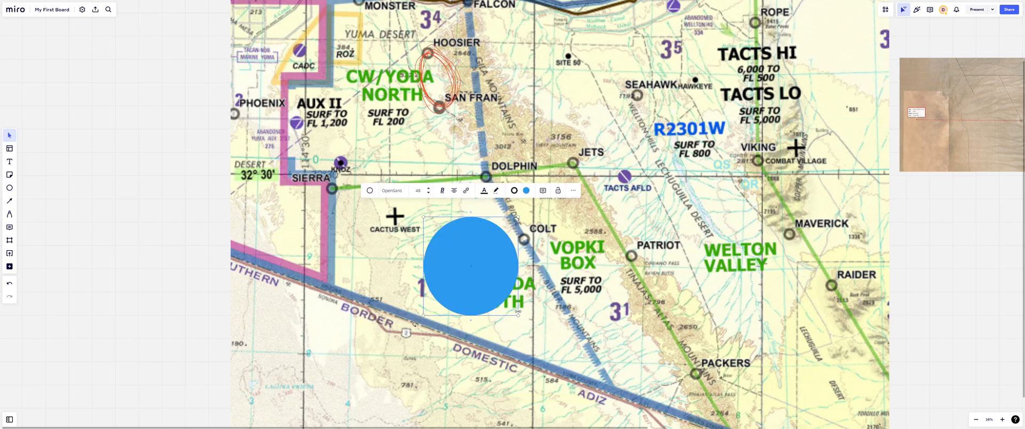
pyautogui.moveTo(485, 224); pyautogui.dragTo(475, 211)
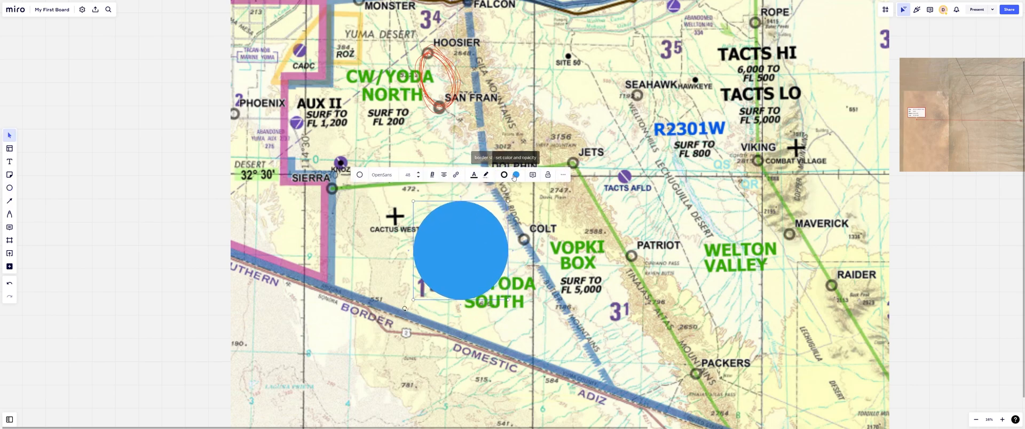
pyautogui.click(516, 175)
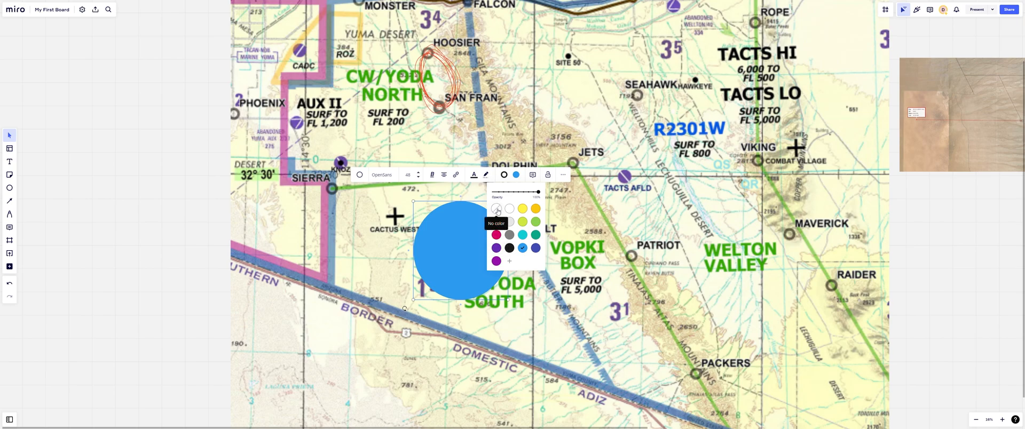
pyautogui.click(497, 247)
# Thicken the circle's black outline and centre it on YODAVILLE.
pyautogui.click(504, 175)
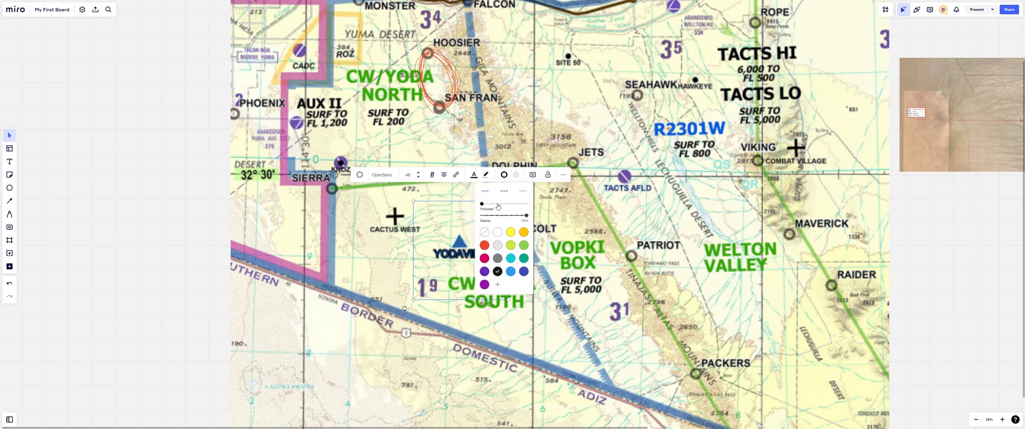
pyautogui.moveTo(483, 204); pyautogui.dragTo(521, 205)
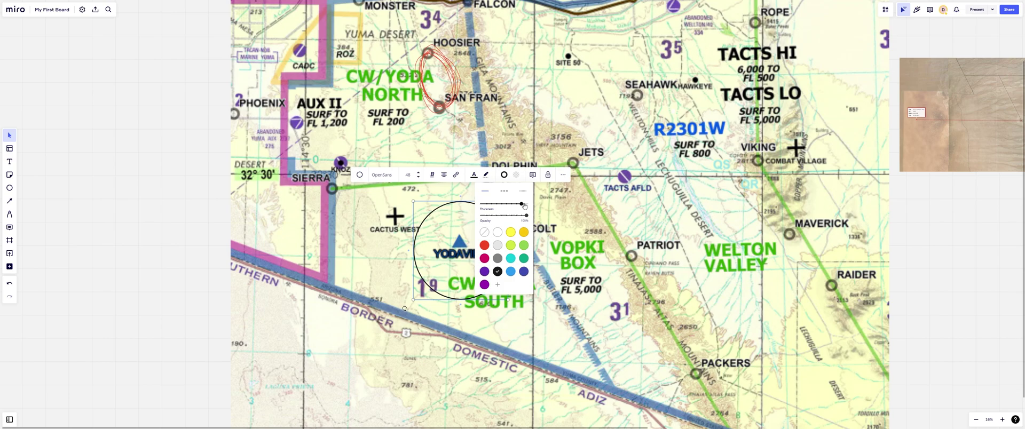
pyautogui.rightClick(389, 235)
pyautogui.click(482, 214)
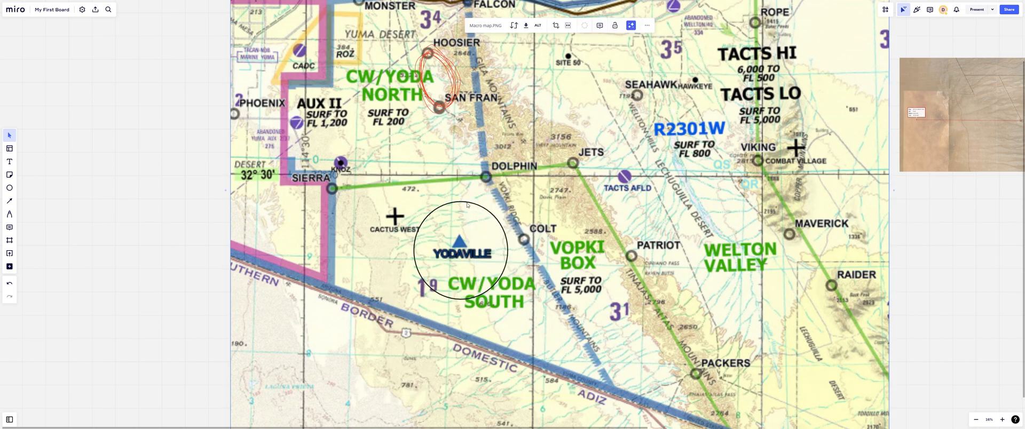
pyautogui.moveTo(469, 206); pyautogui.dragTo(465, 200)
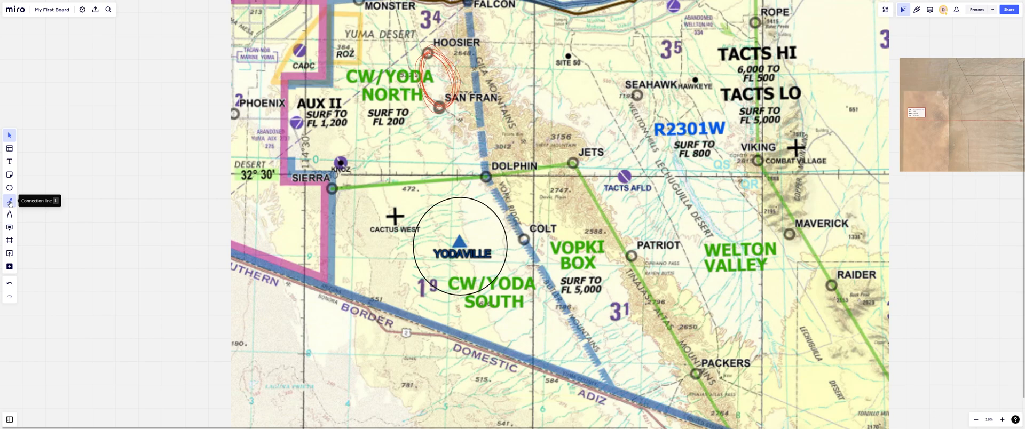
# With the thin red pen, draw a line from SAN FRAN through DOLPHIN to COLT.
pyautogui.click(9, 214)
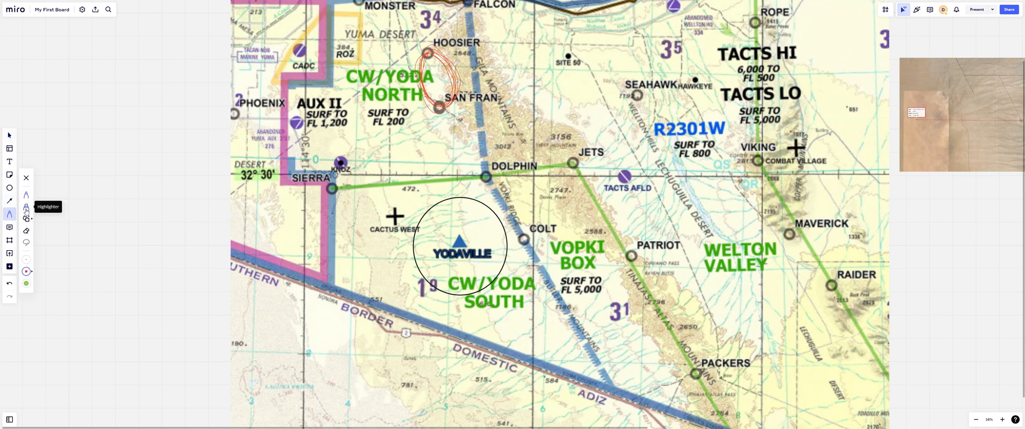
pyautogui.click(26, 208)
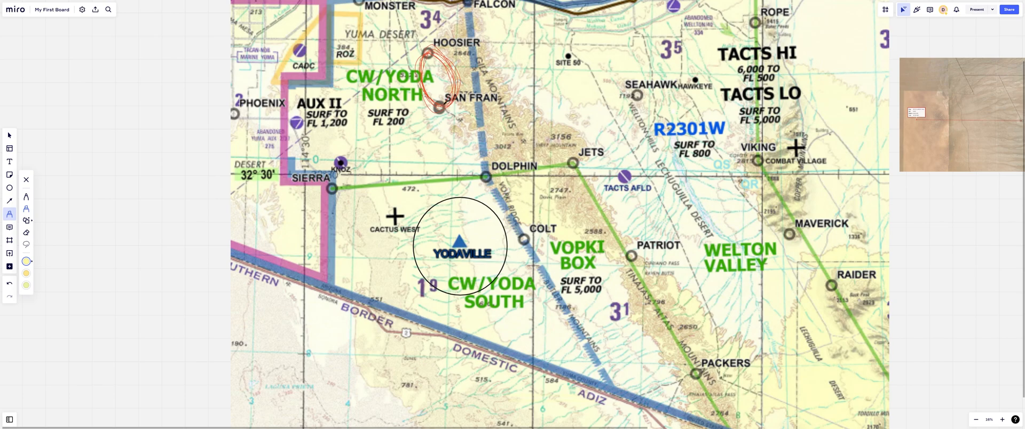
pyautogui.click(26, 198)
pyautogui.moveTo(443, 113); pyautogui.dragTo(484, 171)
pyautogui.moveTo(486, 173)
pyautogui.mouseDown()
pyautogui.moveTo(524, 231)
pyautogui.moveTo(491, 194)
pyautogui.mouseUp()
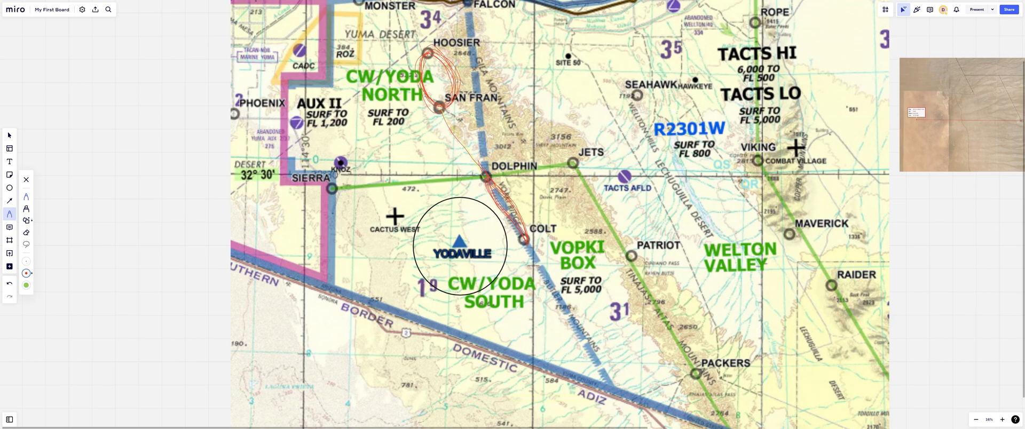
# Loop a red line around VIKING and add a loop along DOLPHIN–COLT, then return to Select.
pyautogui.moveTo(749, 151)
pyautogui.mouseDown()
pyautogui.moveTo(762, 177)
pyautogui.moveTo(730, 122)
pyautogui.moveTo(817, 146)
pyautogui.mouseUp()
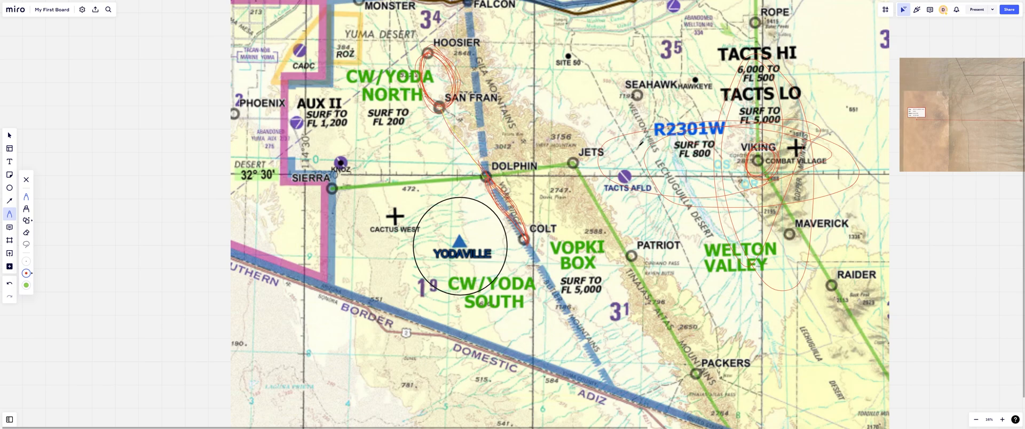
pyautogui.moveTo(487, 185)
pyautogui.mouseDown()
pyautogui.moveTo(521, 233)
pyautogui.moveTo(525, 216)
pyautogui.moveTo(487, 197)
pyautogui.mouseUp()
pyautogui.click(10, 136)
# Close the templates gallery, move the satellite image onto the chart and send it to back.
pyautogui.click(9, 253)
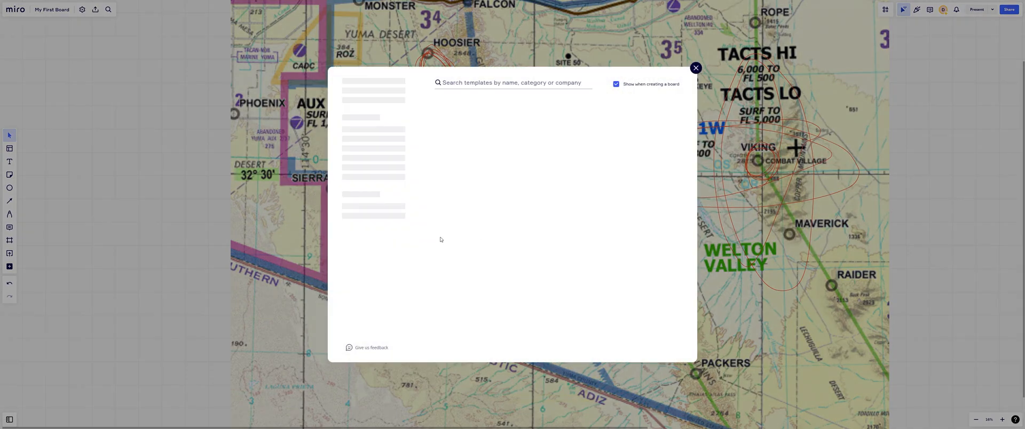
pyautogui.click(695, 68)
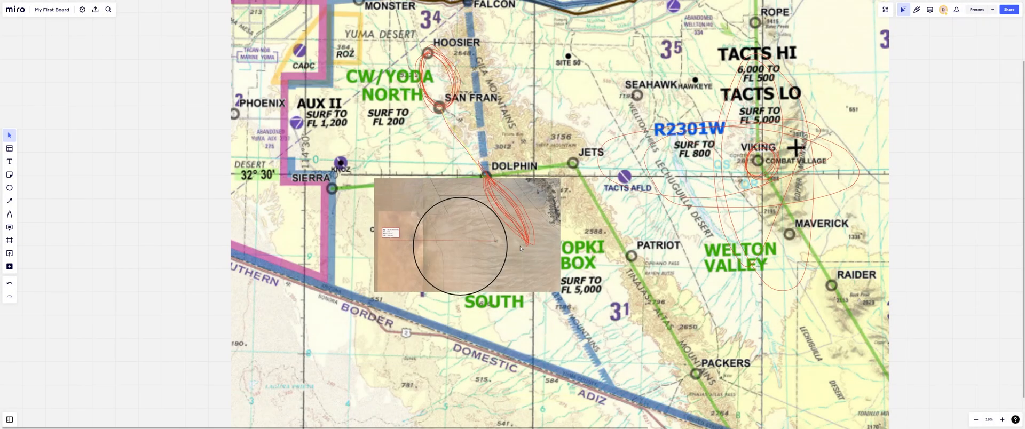
pyautogui.moveTo(481, 241); pyautogui.dragTo(396, 193)
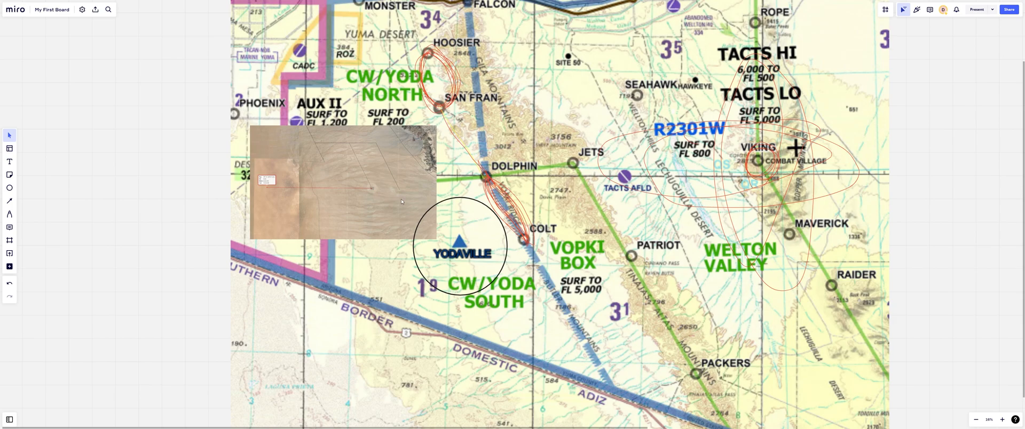
pyautogui.rightClick(388, 208)
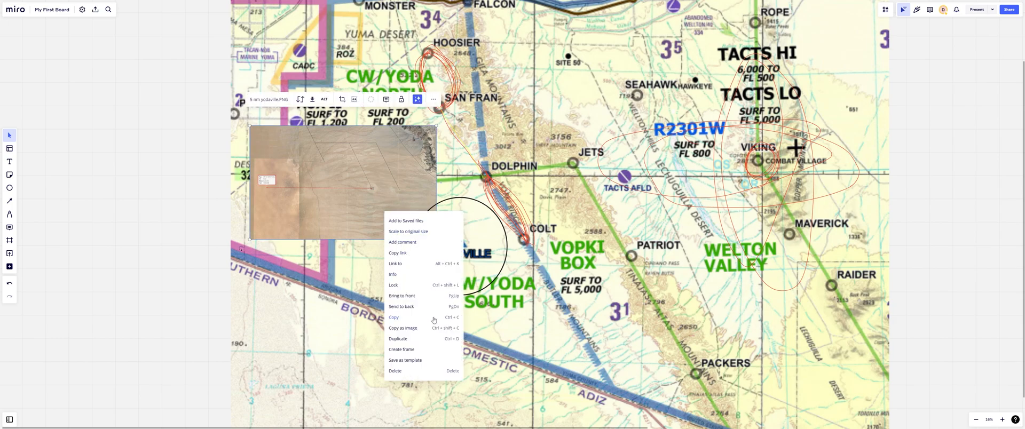
pyautogui.click(410, 306)
pyautogui.moveTo(370, 211); pyautogui.dragTo(397, 213)
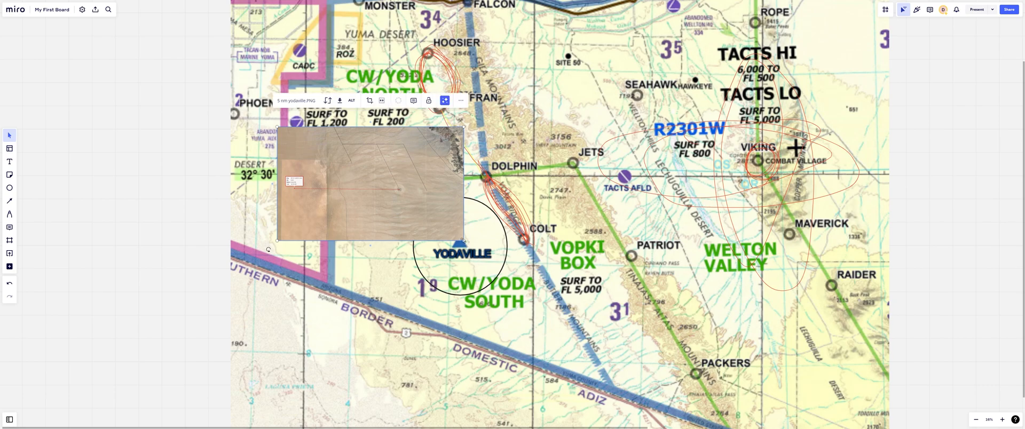
# Enlarge the satellite image until it covers most of the chart.
pyautogui.moveTo(463, 240); pyautogui.dragTo(738, 410)
pyautogui.moveTo(704, 376); pyautogui.dragTo(541, 252)
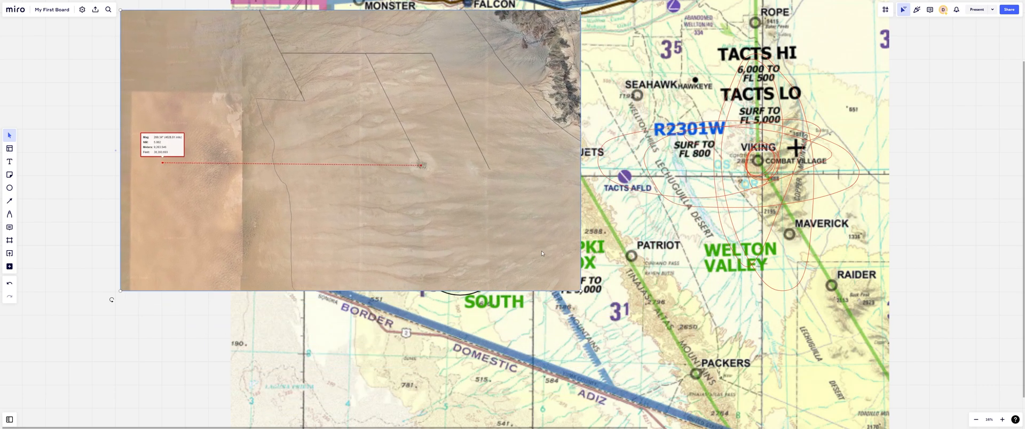
pyautogui.moveTo(578, 290); pyautogui.dragTo(767, 406)
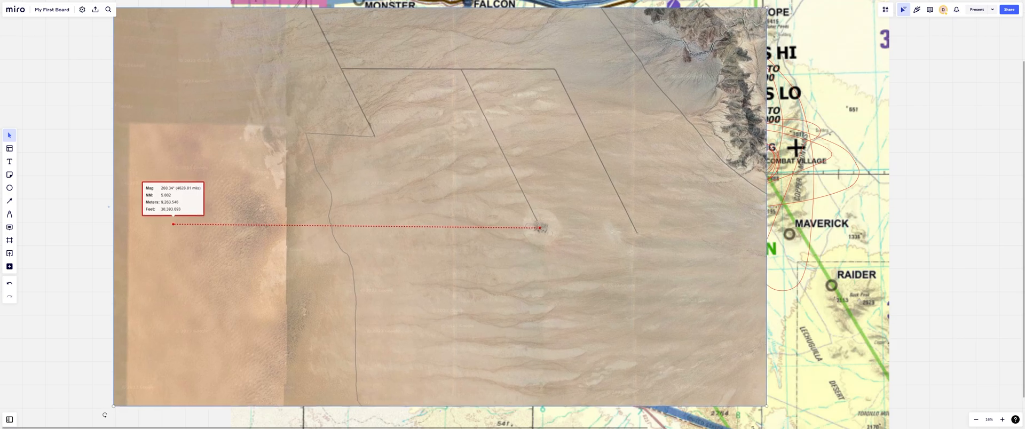
pyautogui.moveTo(601, 329); pyautogui.dragTo(576, 313)
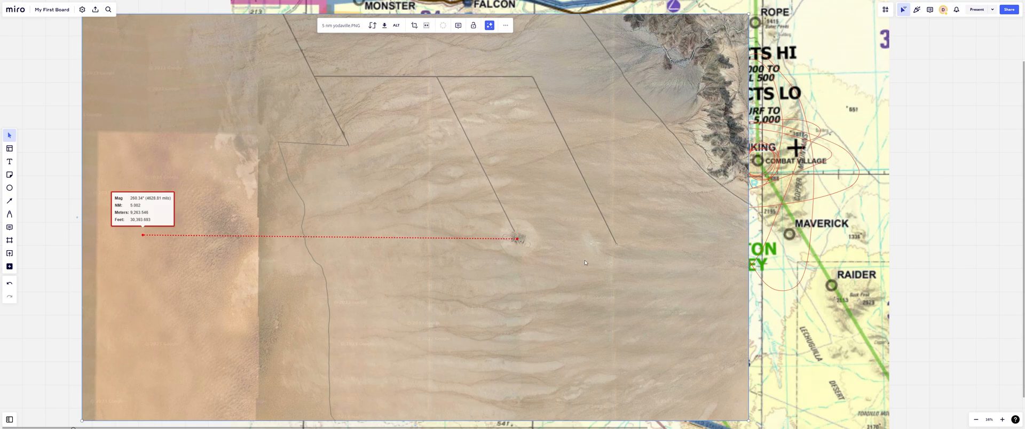
pyautogui.scroll(-3, 586, 262)
pyautogui.scroll(-2, 585, 262)
pyautogui.scroll(1, 585, 262)
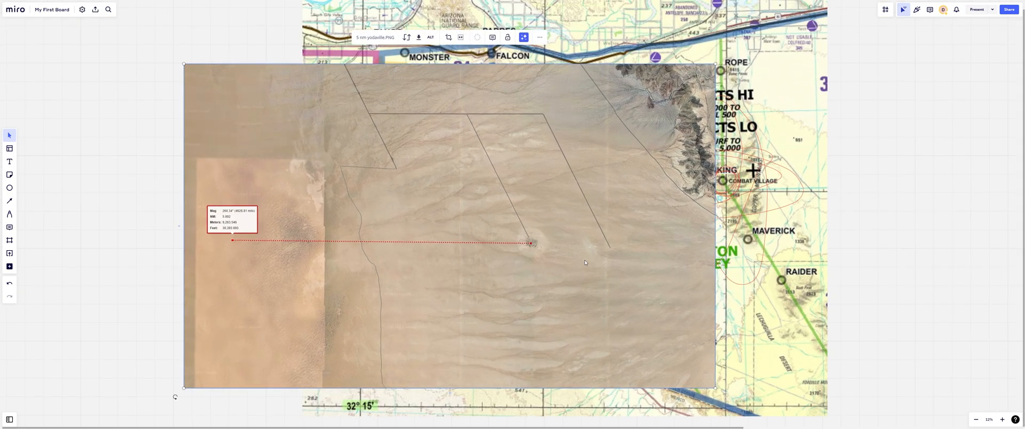
pyautogui.scroll(-1, 586, 262)
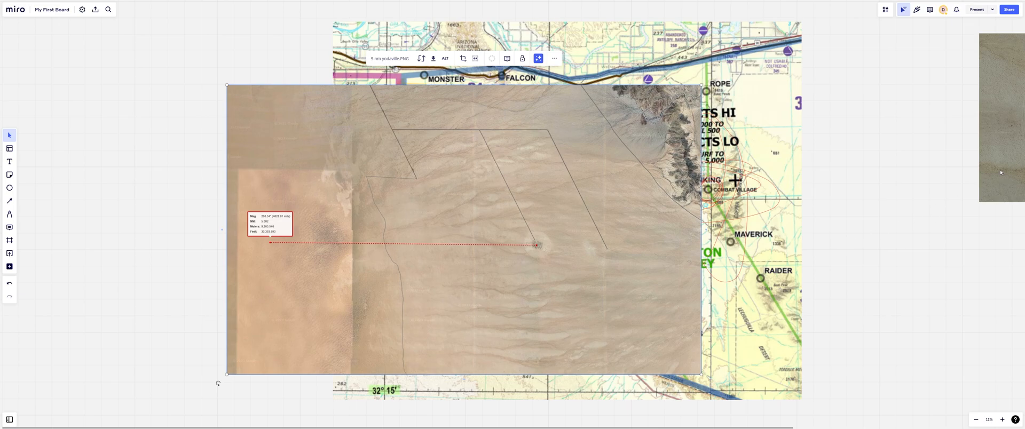
# Move the Yodaville close-up image onto the map and bring it to the front.
pyautogui.moveTo(1000, 174); pyautogui.dragTo(195, 67)
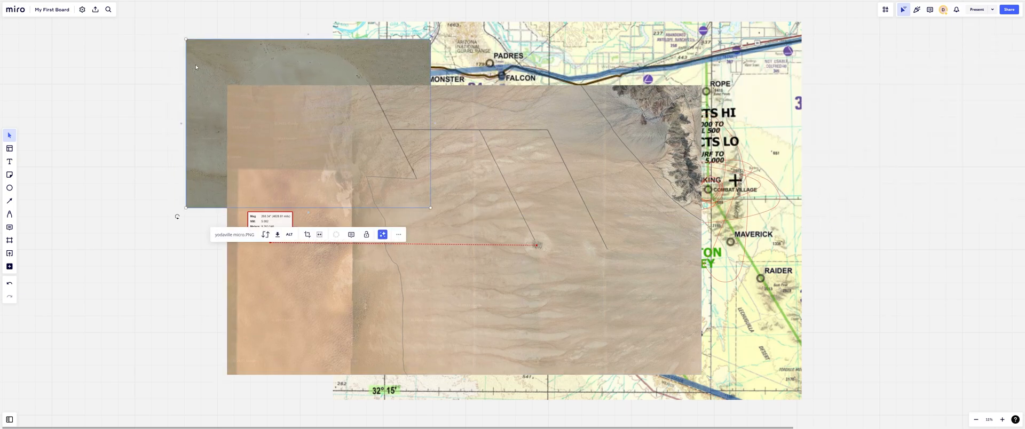
pyautogui.rightClick(214, 69)
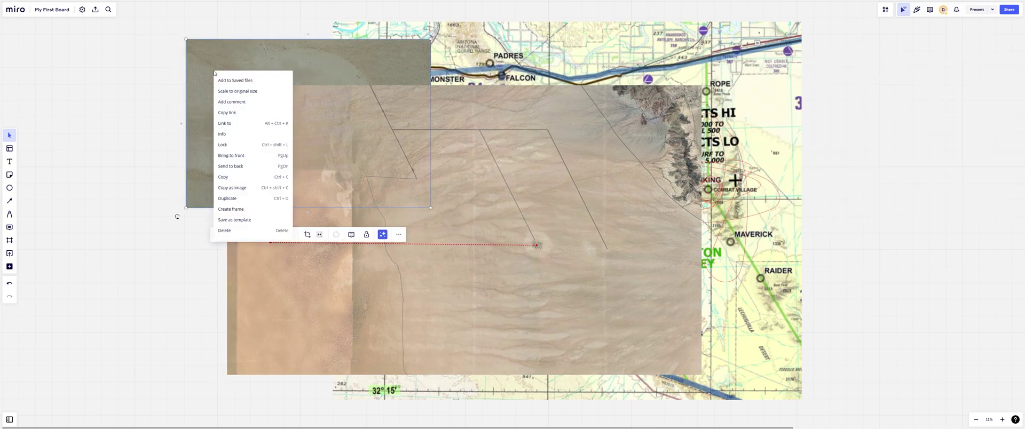
pyautogui.click(232, 155)
# Reposition the close-up image and enlarge it to cover the other images.
pyautogui.moveTo(257, 121)
pyautogui.mouseDown()
pyautogui.moveTo(279, 105)
pyautogui.moveTo(281, 116)
pyautogui.mouseUp()
pyautogui.moveTo(461, 185)
pyautogui.mouseDown()
pyautogui.moveTo(806, 423)
pyautogui.moveTo(799, 417)
pyautogui.mouseUp()
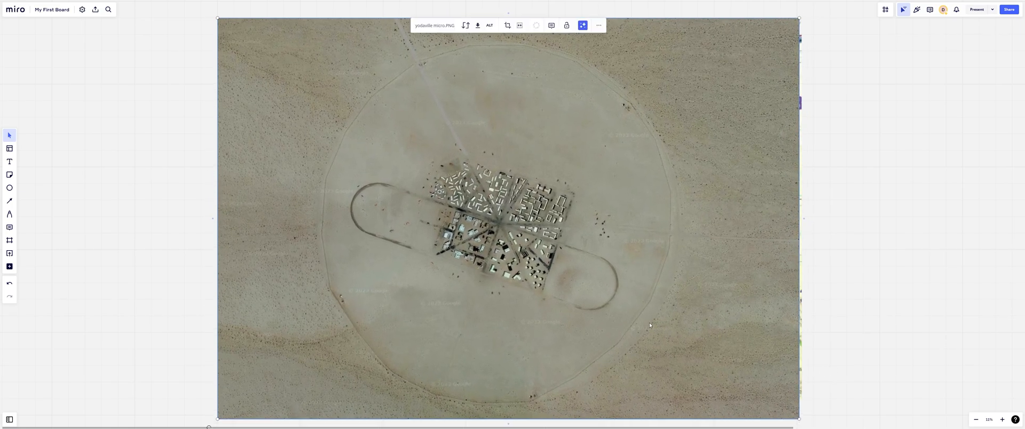
pyautogui.scroll(-3, 649, 323)
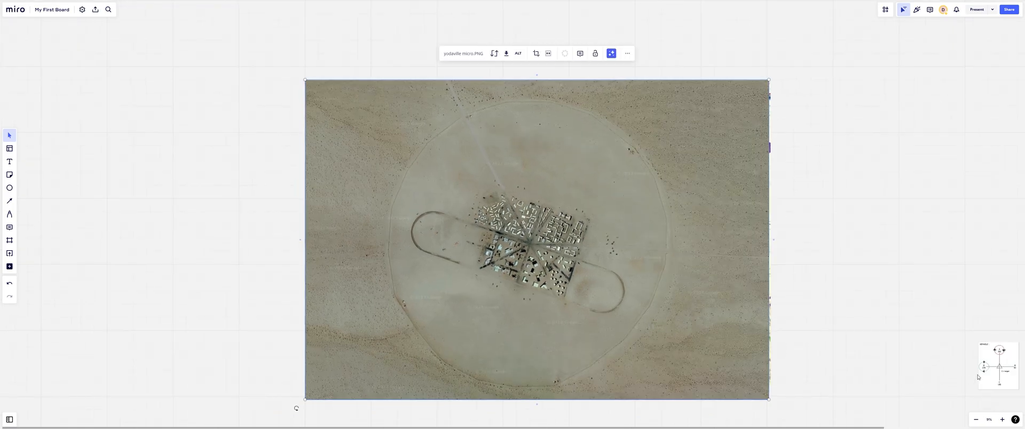
pyautogui.click(296, 408)
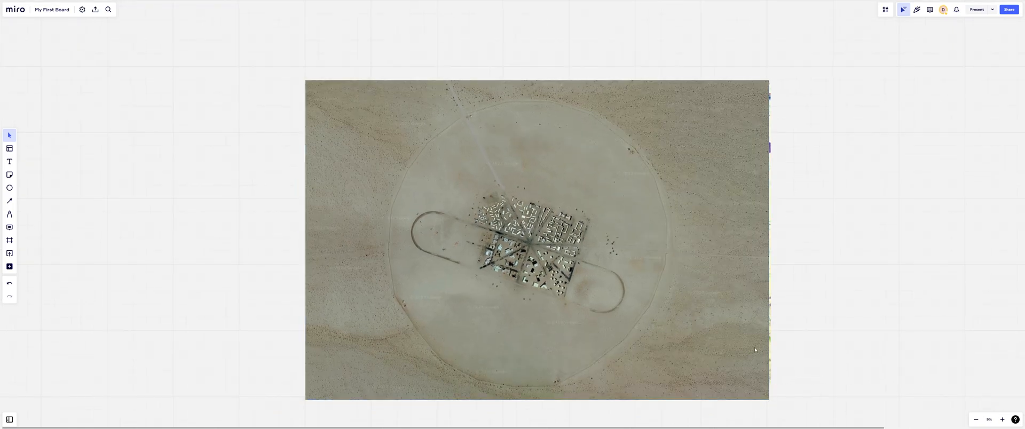
pyautogui.scroll(-3, 840, 327)
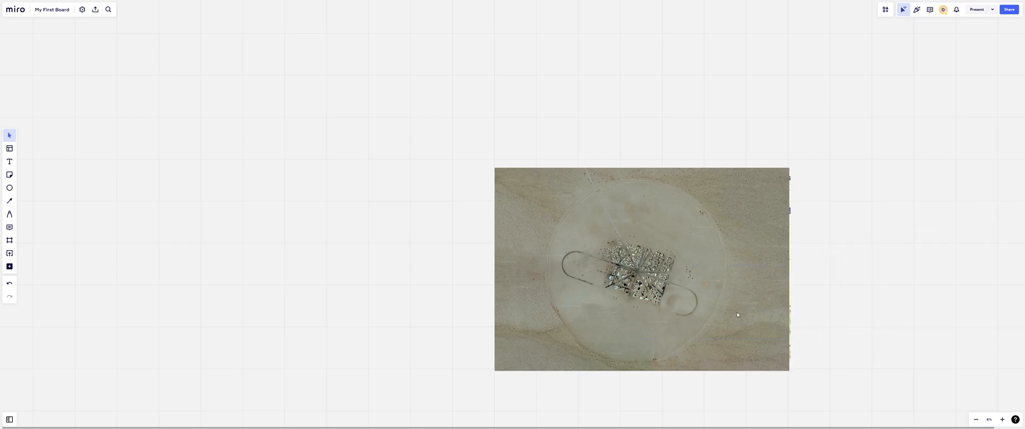
# Bring the 9-line form to the front and move it over the lower right of the satellite image.
pyautogui.click(842, 319)
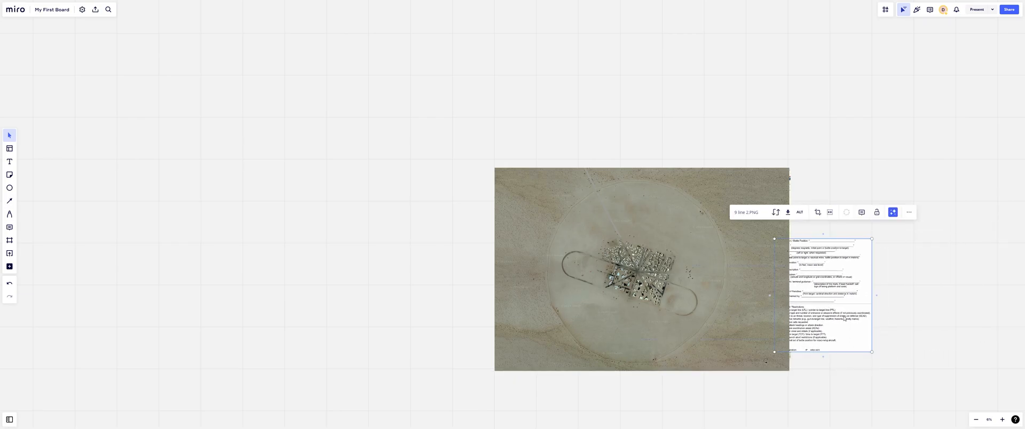
pyautogui.rightClick(844, 319)
pyautogui.click(860, 231)
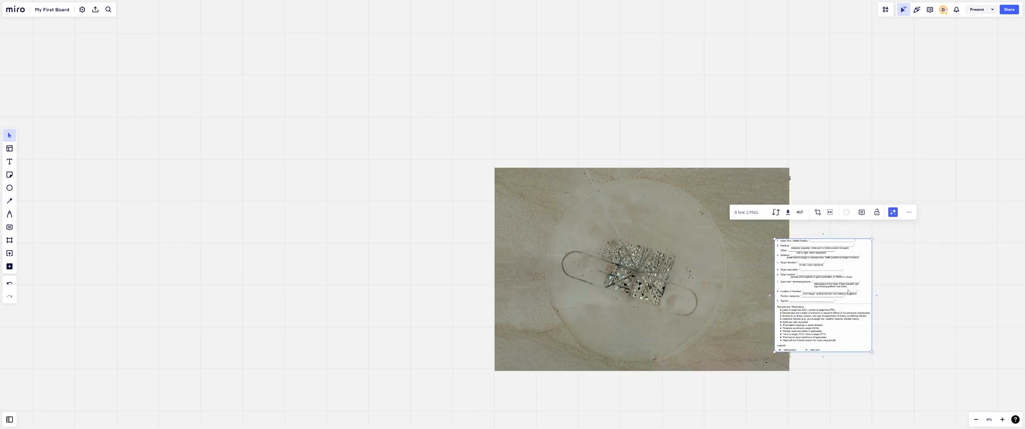
pyautogui.moveTo(829, 291); pyautogui.dragTo(749, 288)
pyautogui.scroll(5, 749, 289)
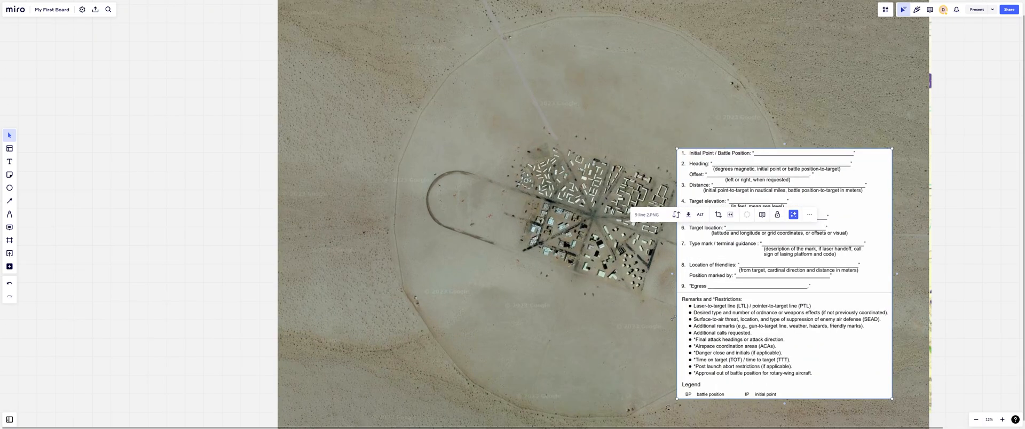
pyautogui.scroll(4, 685, 212)
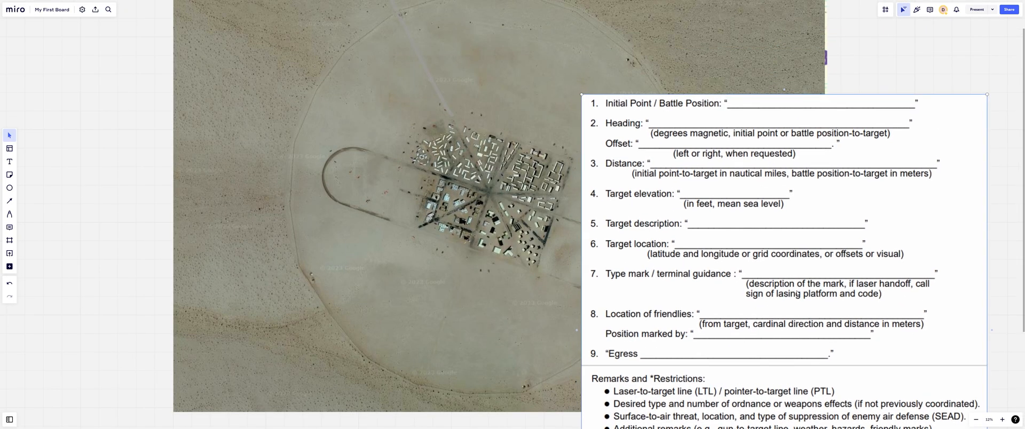
pyautogui.moveTo(684, 213); pyautogui.dragTo(693, 291)
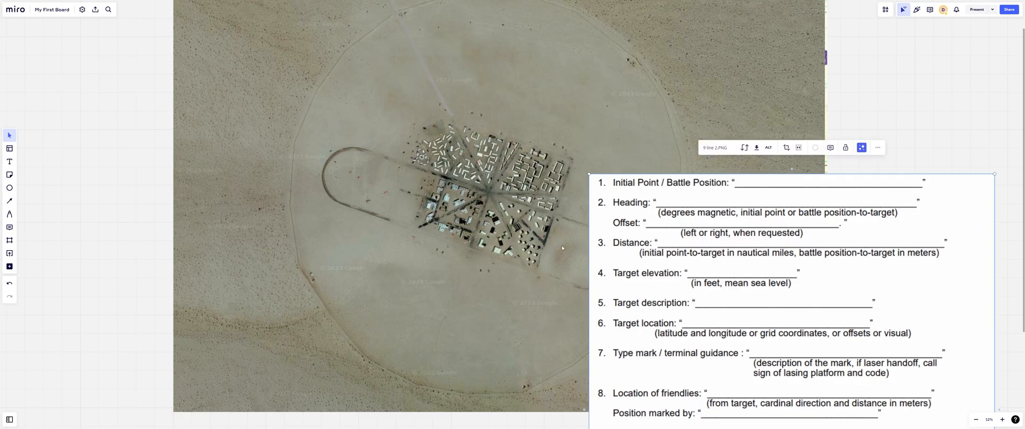
pyautogui.click(298, 188)
pyautogui.scroll(2, 323, 188)
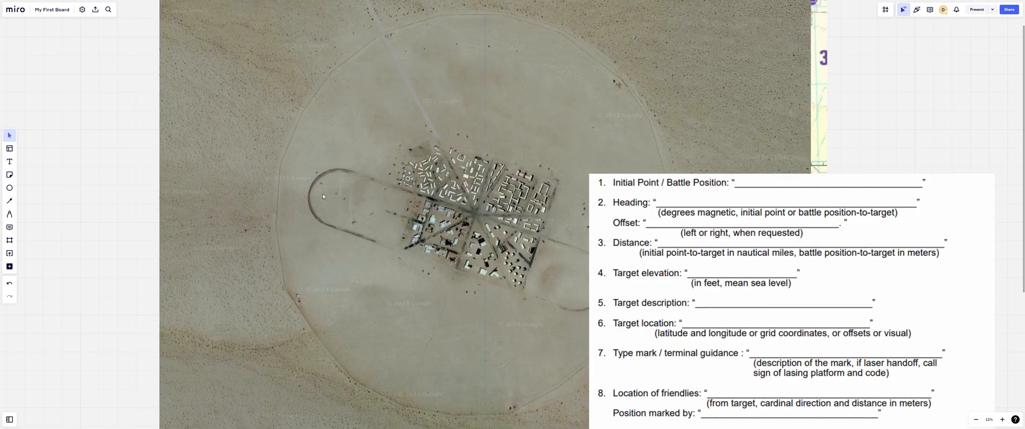
pyautogui.moveTo(322, 200); pyautogui.dragTo(326, 213)
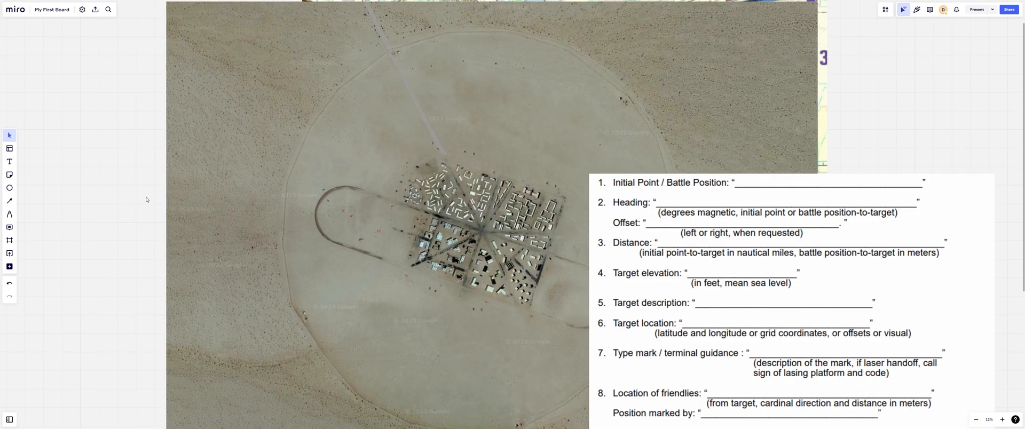
# Place a small circle near the image's top and fill it with blue.
pyautogui.click(10, 187)
pyautogui.click(54, 185)
pyautogui.click(403, 57)
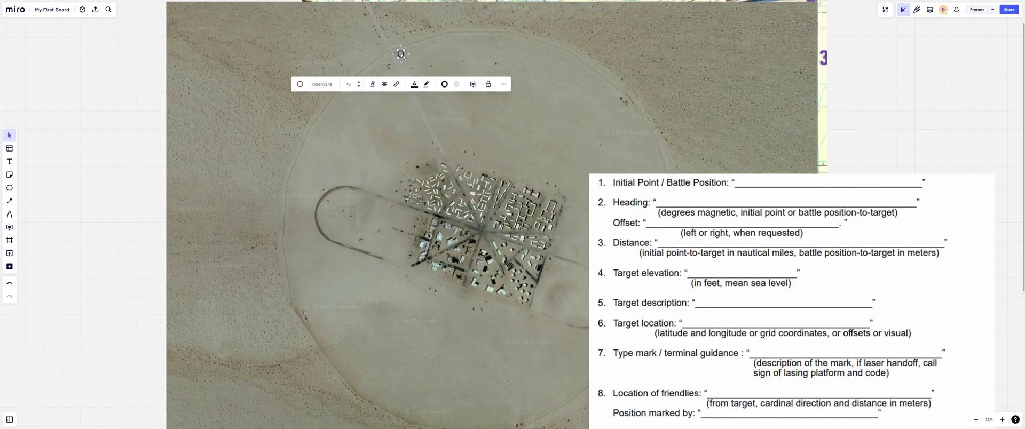
pyautogui.click(457, 84)
pyautogui.click(462, 157)
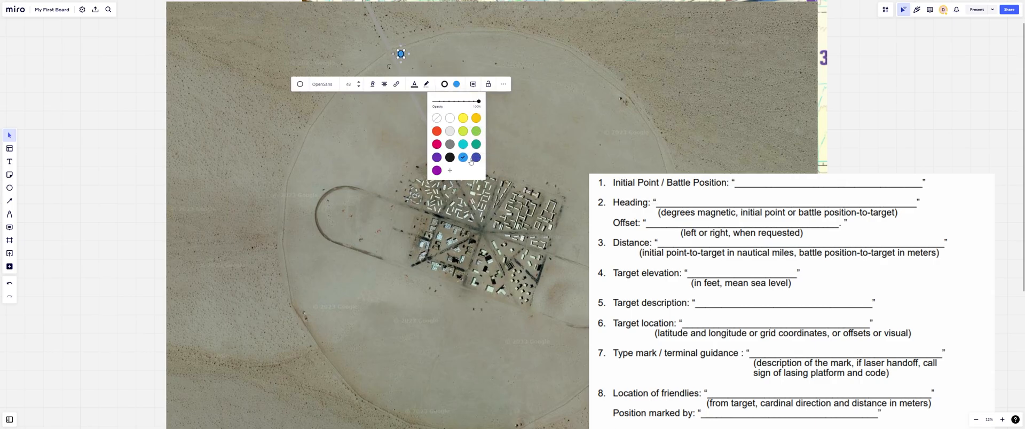
pyautogui.rightClick(282, 125)
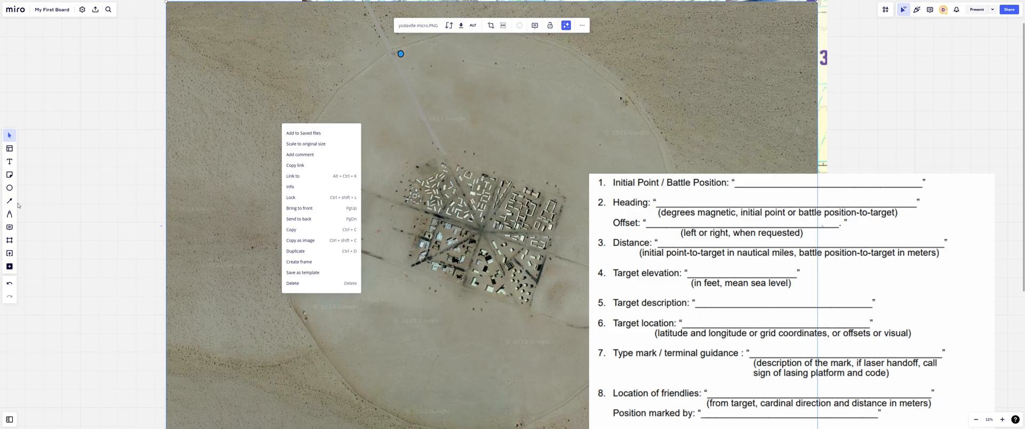
# Place a triangle just above the building compound and fill it with red.
pyautogui.click(10, 189)
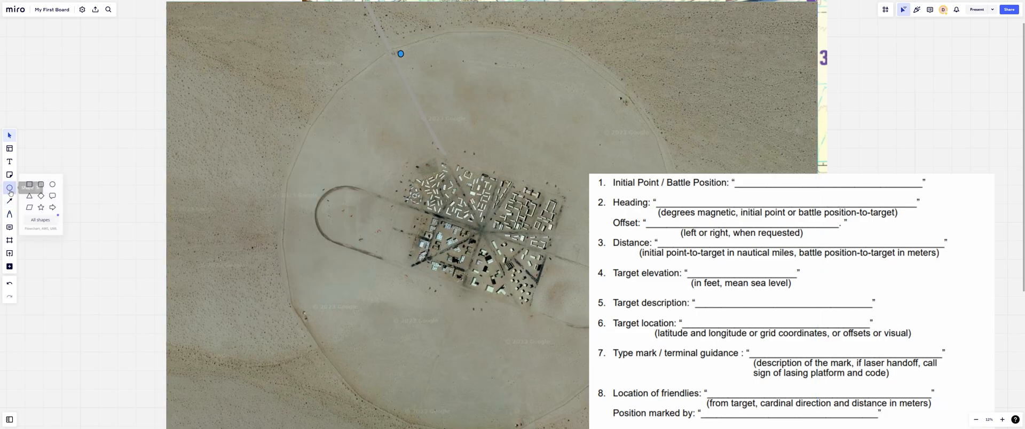
pyautogui.click(30, 195)
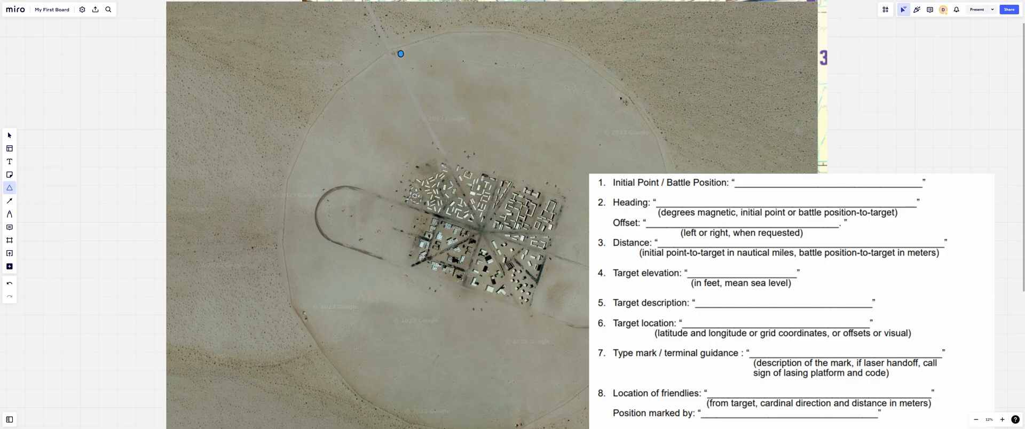
pyautogui.click(442, 152)
pyautogui.click(496, 119)
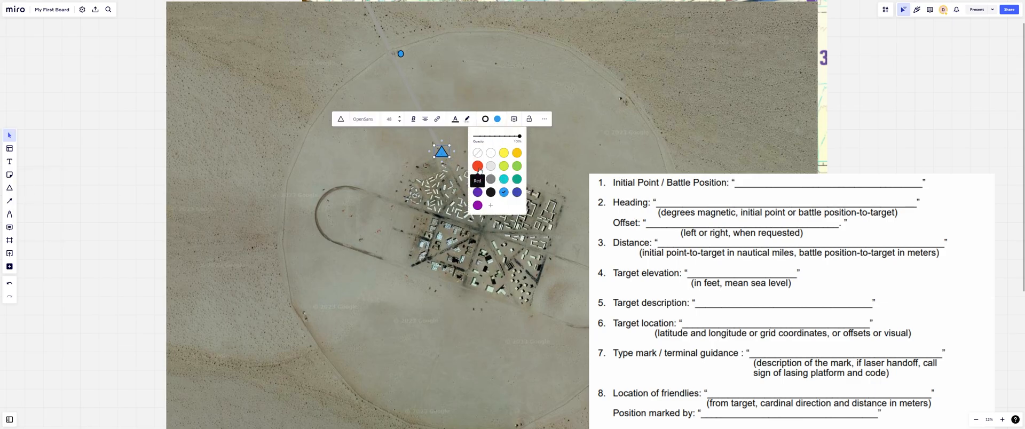
pyautogui.click(478, 166)
pyautogui.rightClick(153, 164)
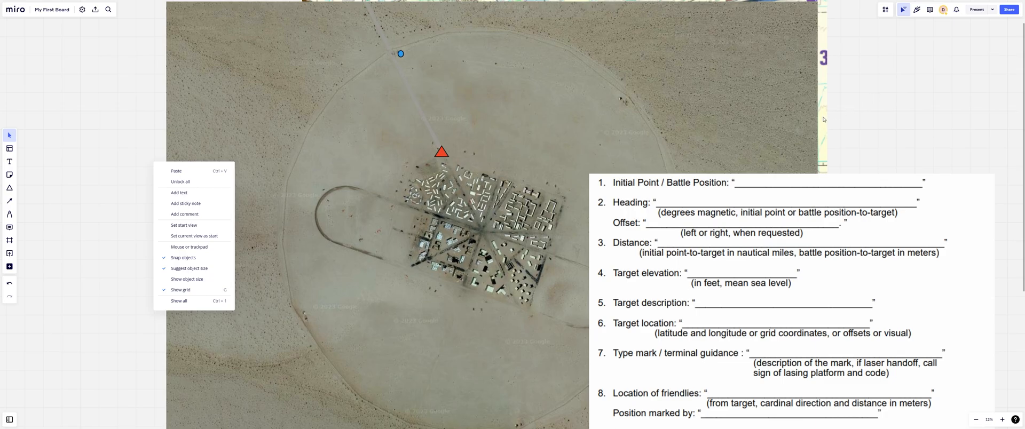
# Bring the macro map forward, then restore the satellite image in front of it.
pyautogui.click(176, 170)
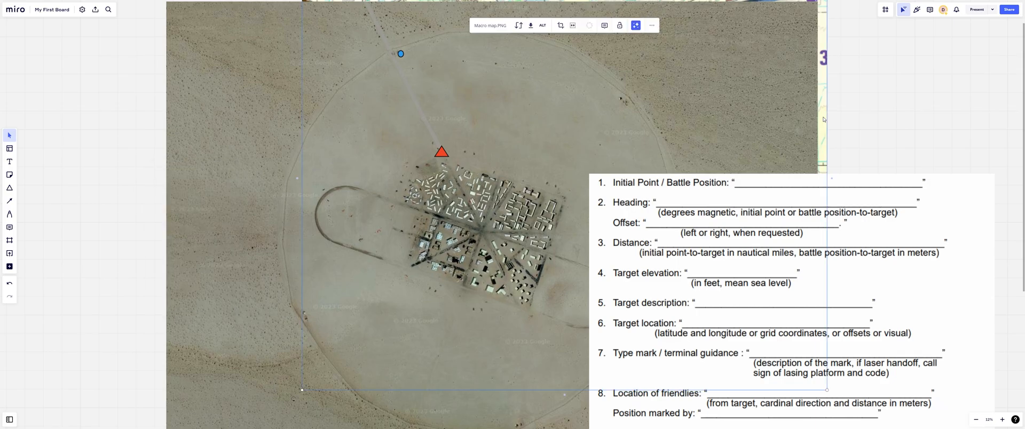
pyautogui.rightClick(822, 121)
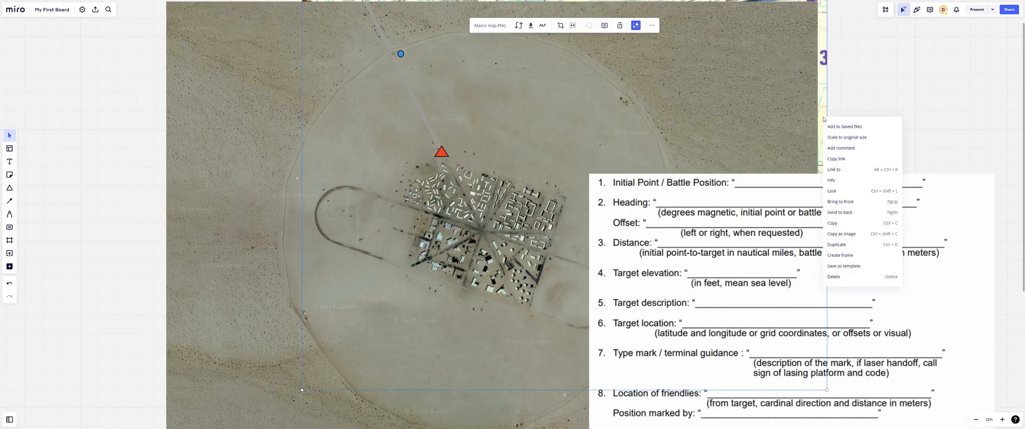
pyautogui.click(839, 202)
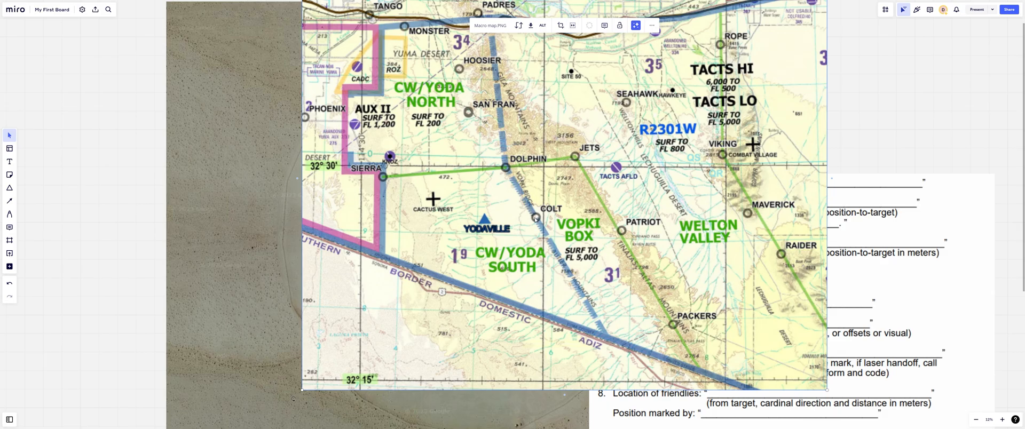
pyautogui.rightClick(275, 206)
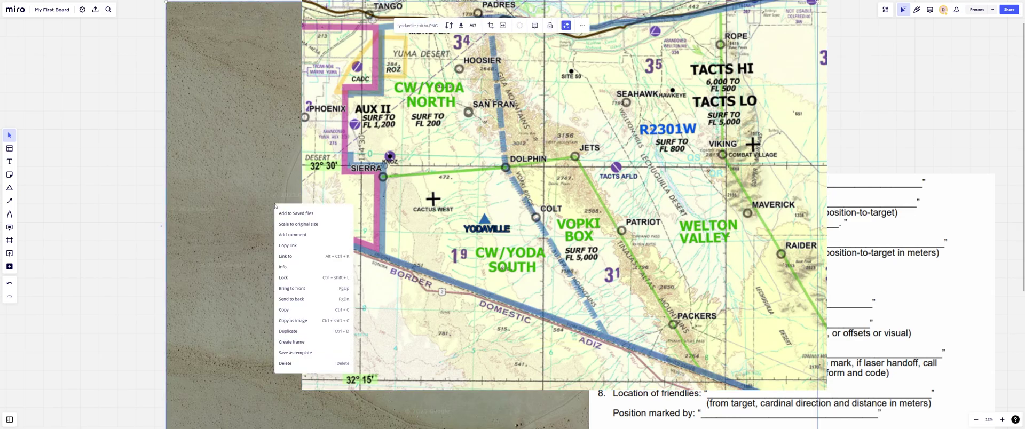
pyautogui.click(293, 288)
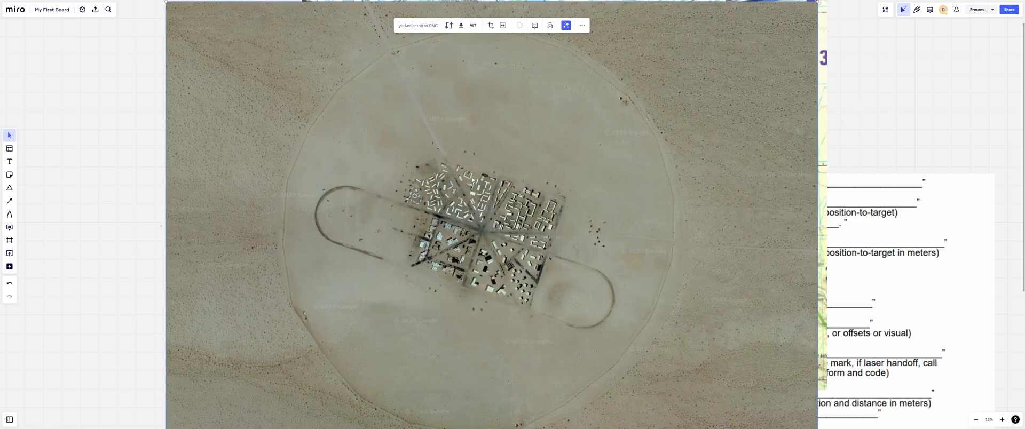
# Bring the 9-line form image to the front and position it along the map's right side.
pyautogui.click(910, 219)
pyautogui.rightClick(894, 202)
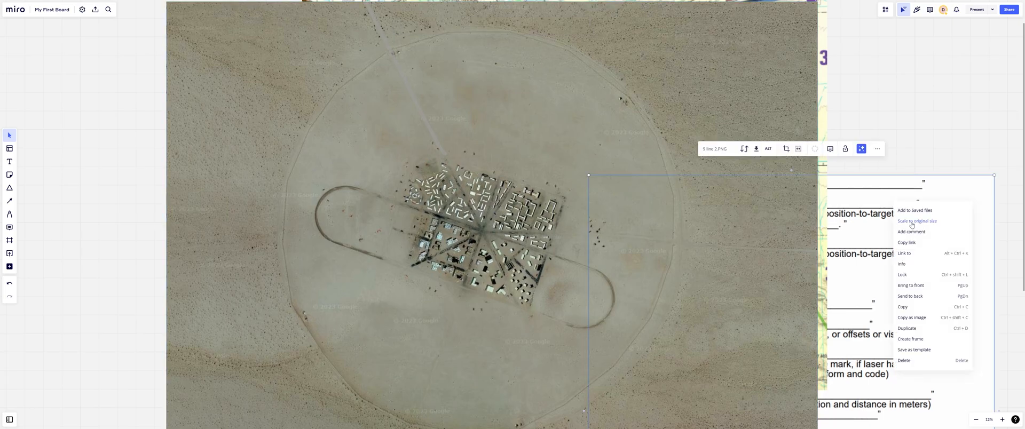
pyautogui.click(921, 288)
pyautogui.moveTo(881, 255); pyautogui.dragTo(863, 105)
pyautogui.moveTo(786, 59); pyautogui.dragTo(785, 56)
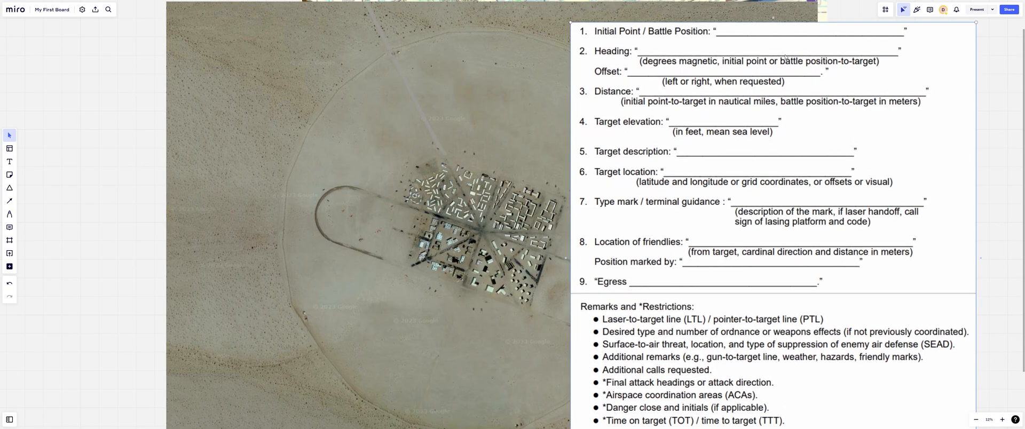
pyautogui.moveTo(860, 63); pyautogui.dragTo(876, 91)
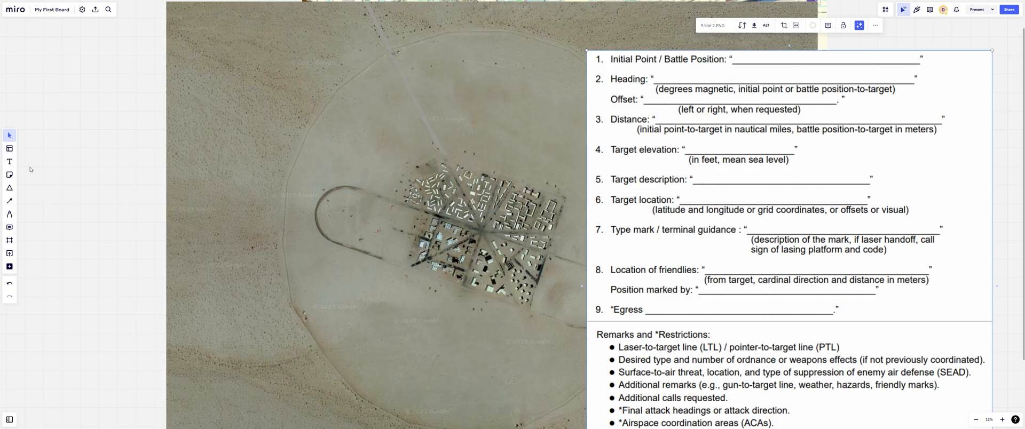
# Add a red COLT text entry on the form's Initial Point blank.
pyautogui.click(10, 161)
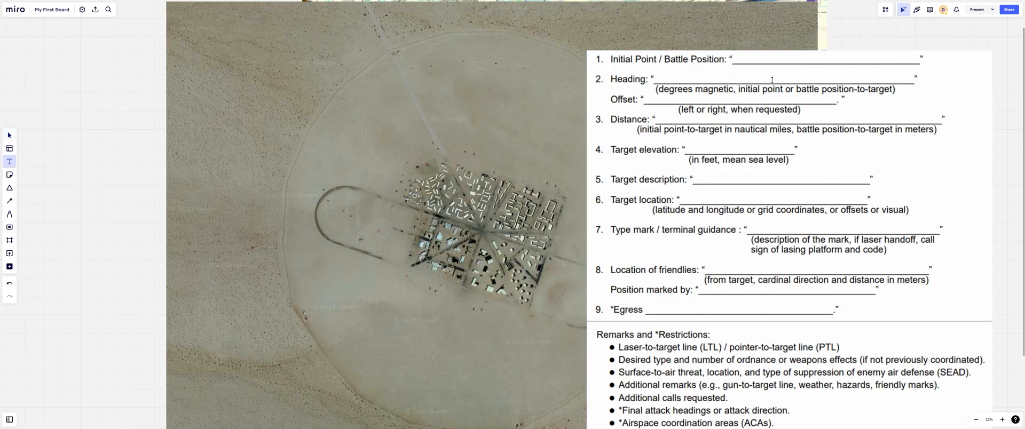
pyautogui.click(760, 60)
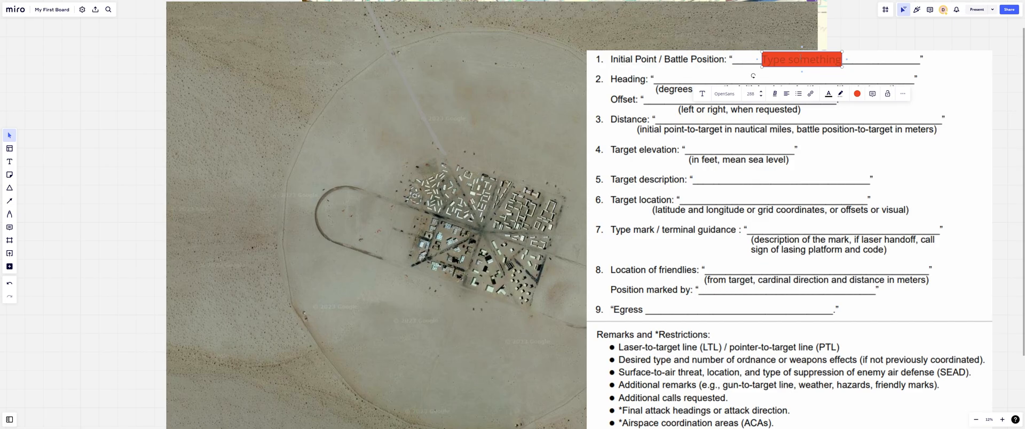
pyautogui.write('c')
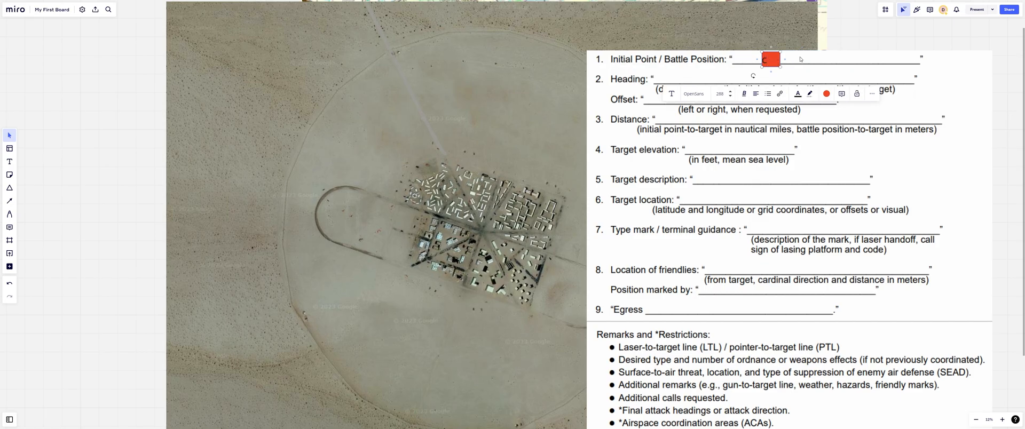
pyautogui.write('OLT')
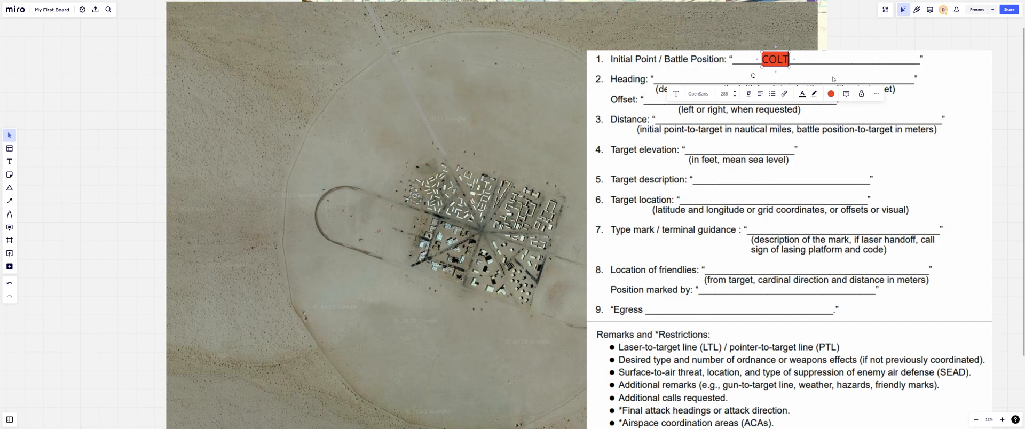
pyautogui.click(812, 81)
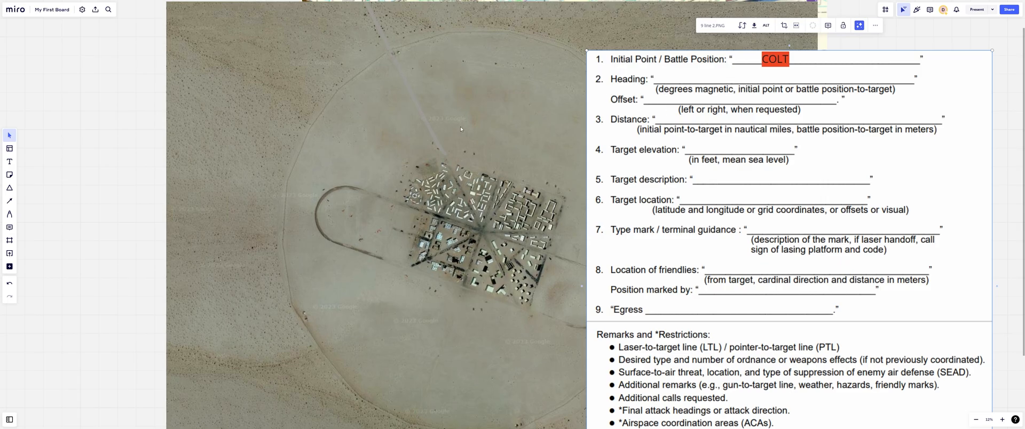
# Add a red 260 text entry on the form's Heading blank.
pyautogui.click(11, 161)
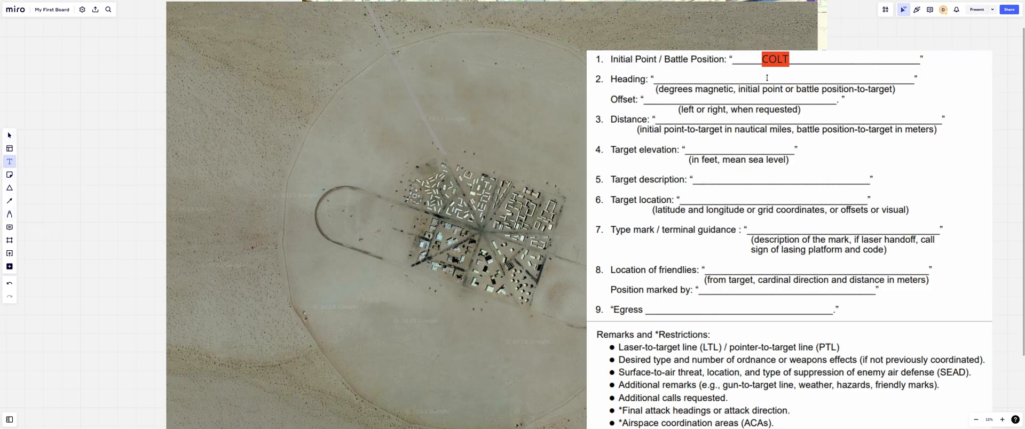
pyautogui.click(703, 76)
pyautogui.write('2')
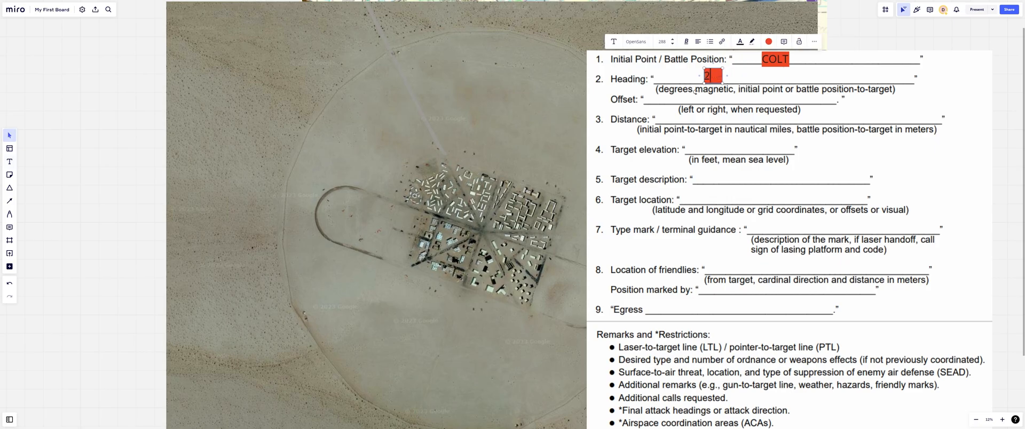
pyautogui.write('60')
# Place a large red arrow on the map and rotate it to point down-left.
pyautogui.click(9, 201)
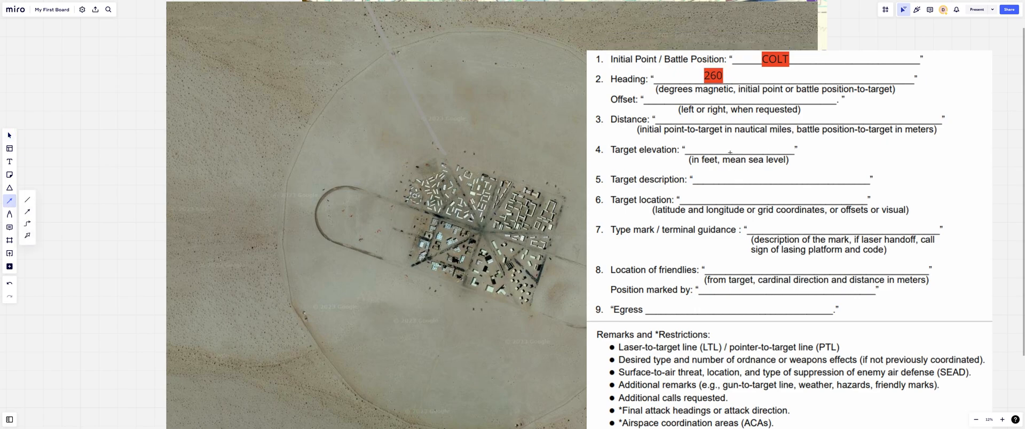
pyautogui.click(409, 172)
pyautogui.moveTo(449, 64)
pyautogui.mouseDown()
pyautogui.moveTo(531, 97)
pyautogui.moveTo(541, 131)
pyautogui.mouseUp()
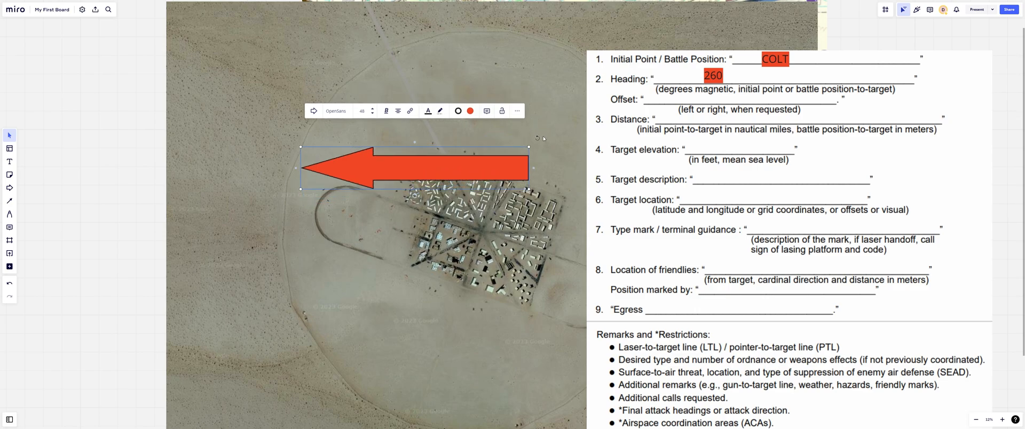
pyautogui.moveTo(543, 138); pyautogui.dragTo(531, 105)
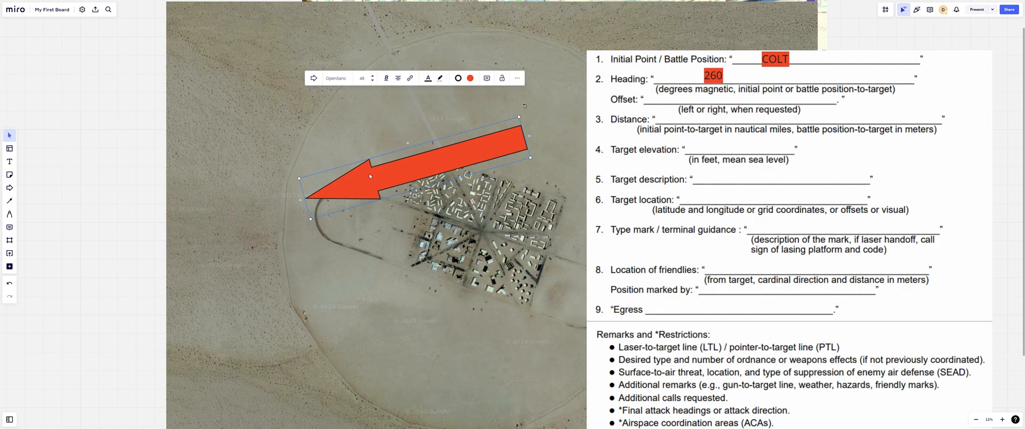
# Position the arrow over the map so it points at the town along the attack heading.
pyautogui.moveTo(426, 171); pyautogui.dragTo(573, 116)
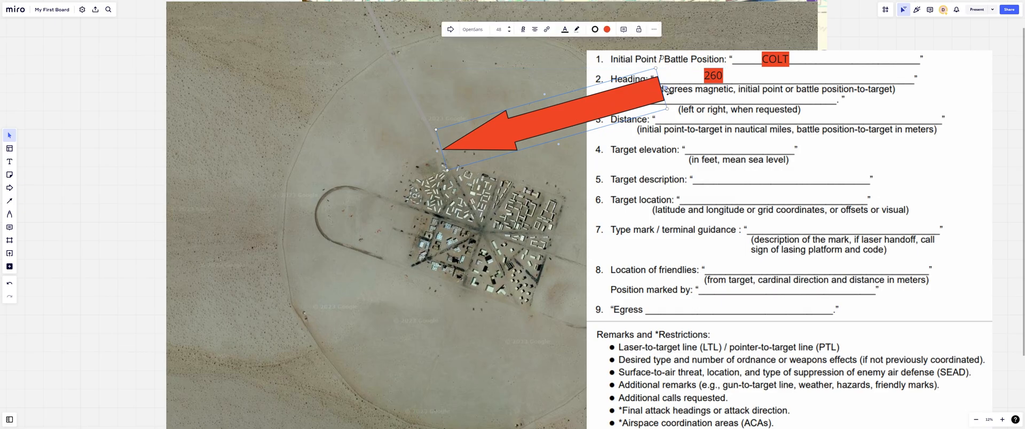
pyautogui.press('Escape')
pyautogui.click(628, 100)
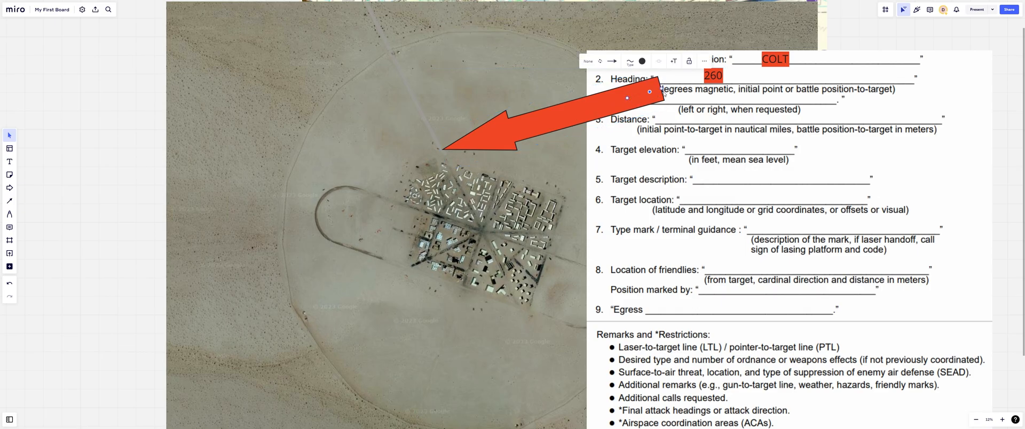
pyautogui.press('Escape')
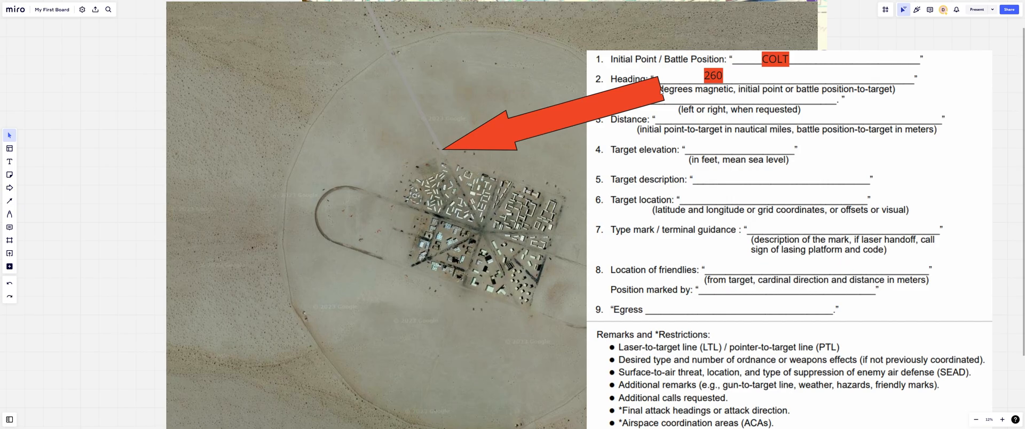
pyautogui.moveTo(648, 96)
pyautogui.mouseDown()
pyautogui.moveTo(572, 110)
pyautogui.moveTo(573, 119)
pyautogui.mouseUp()
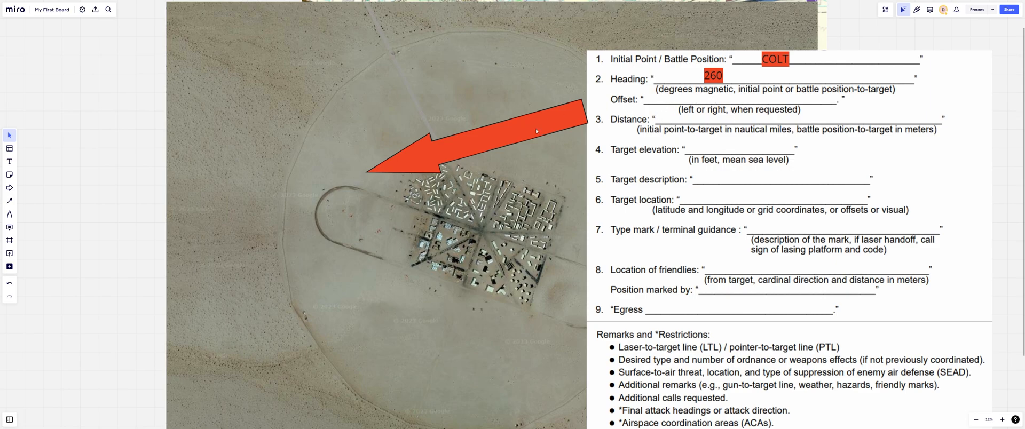
# Enter RIGHT in capitals as the offset on the form.
pyautogui.press('t')
pyautogui.click(748, 99)
pyautogui.write('rIGHT')
pyautogui.hotkey('ctrl', 'a')
pyautogui.write('RIGHT')
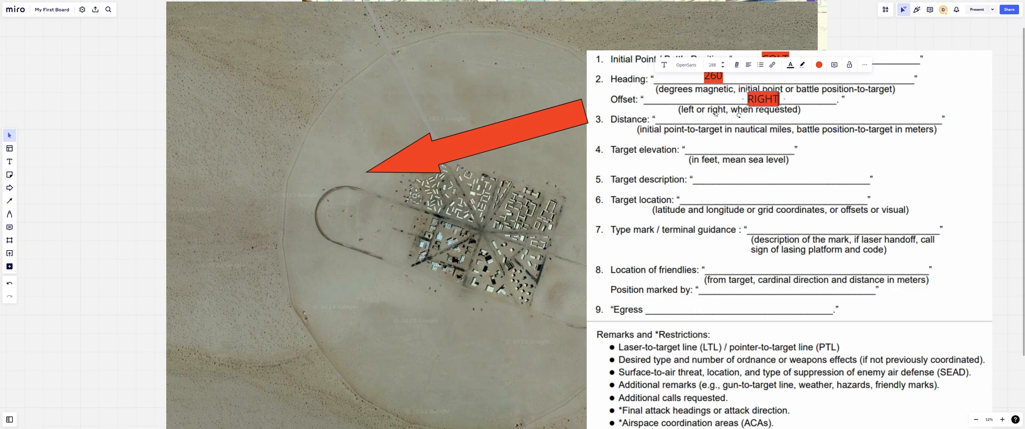
pyautogui.click(757, 119)
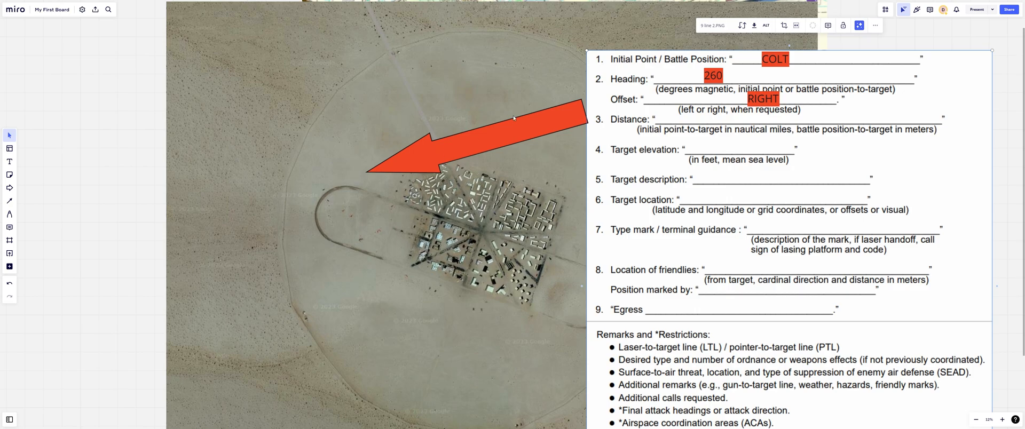
# Enter 22 as the distance, then start the target elevation entry for 1234.
pyautogui.click(10, 161)
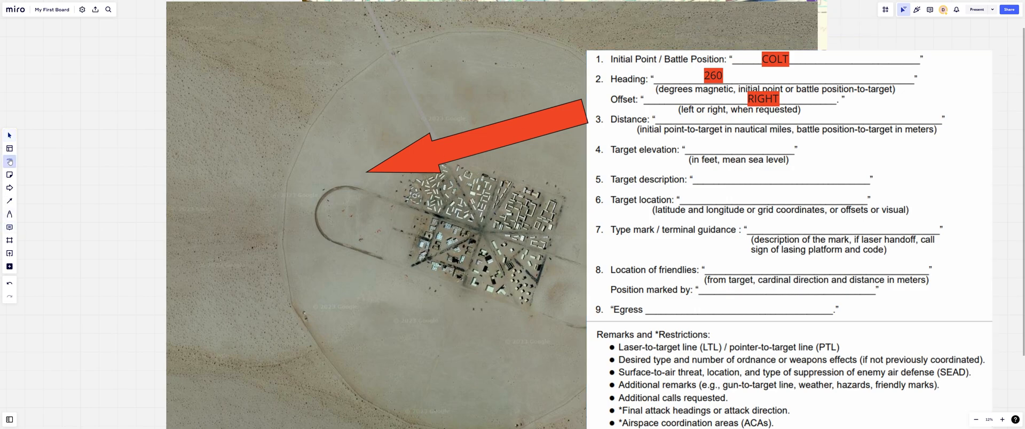
pyautogui.click(822, 113)
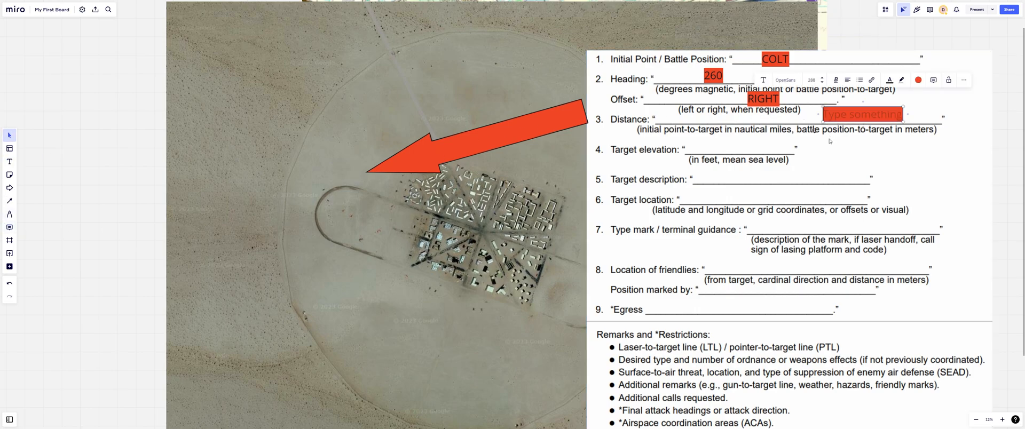
pyautogui.write('22')
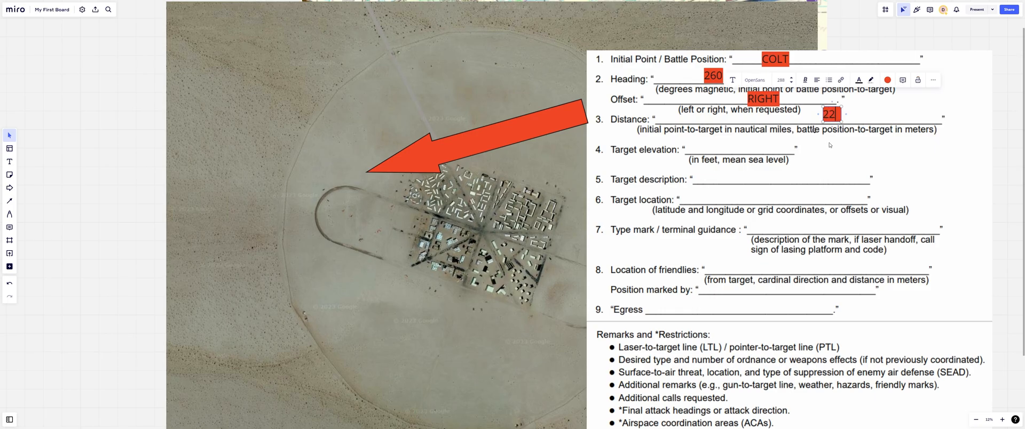
pyautogui.click(871, 124)
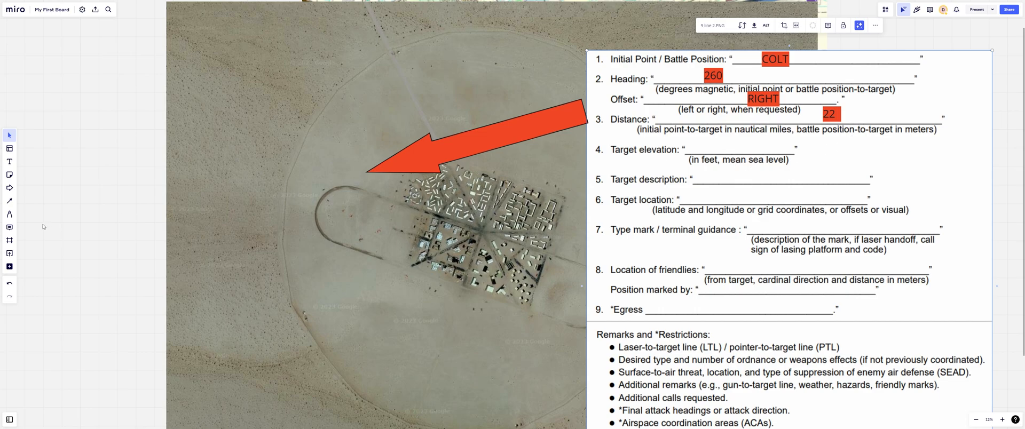
pyautogui.click(8, 161)
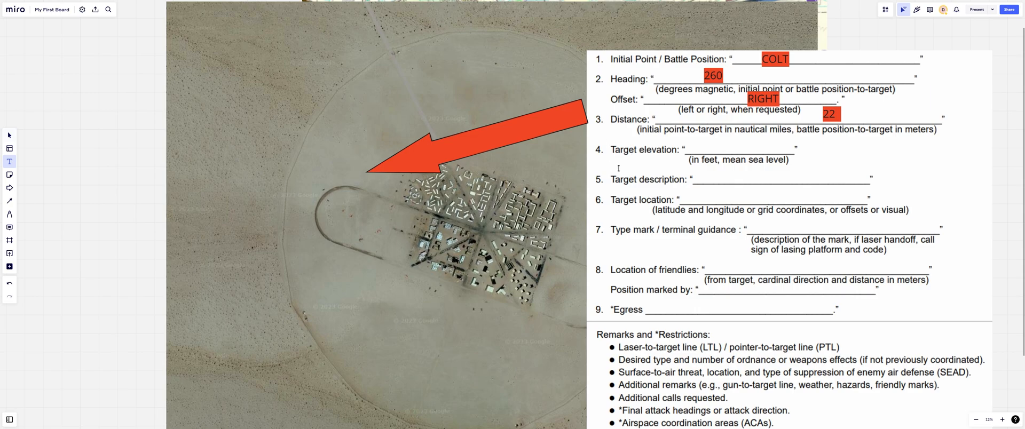
pyautogui.click(703, 149)
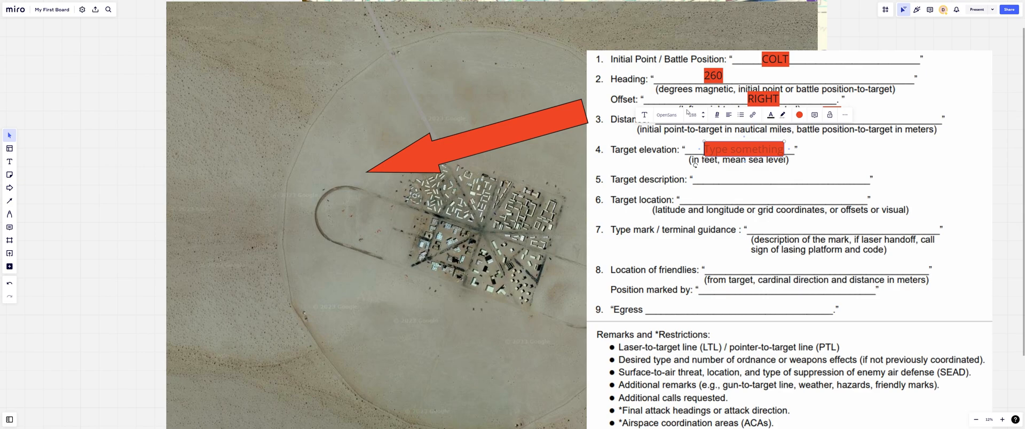
pyautogui.write('1234')
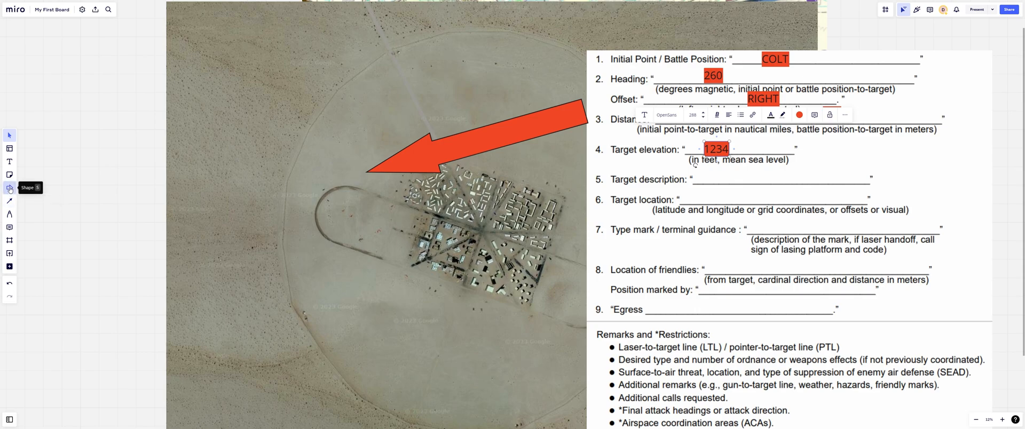
# Place a small blue circle marker near the top of the satellite image.
pyautogui.click(9, 188)
pyautogui.click(53, 183)
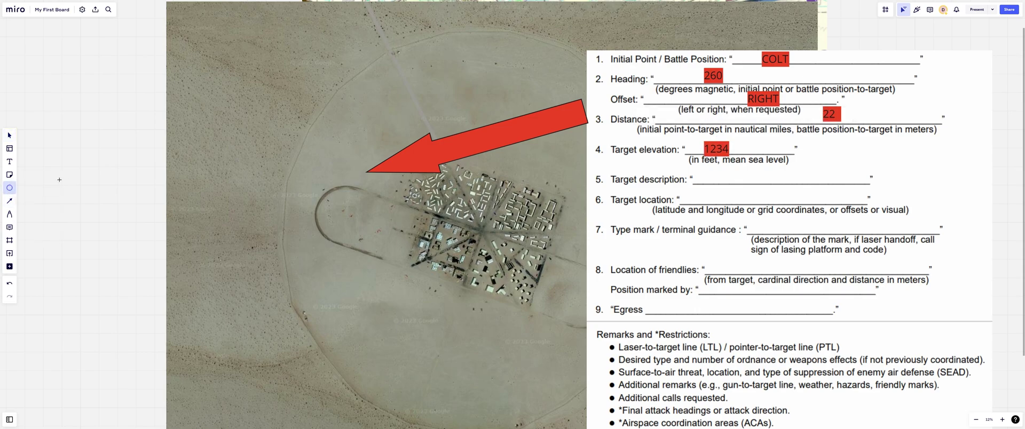
pyautogui.click(404, 56)
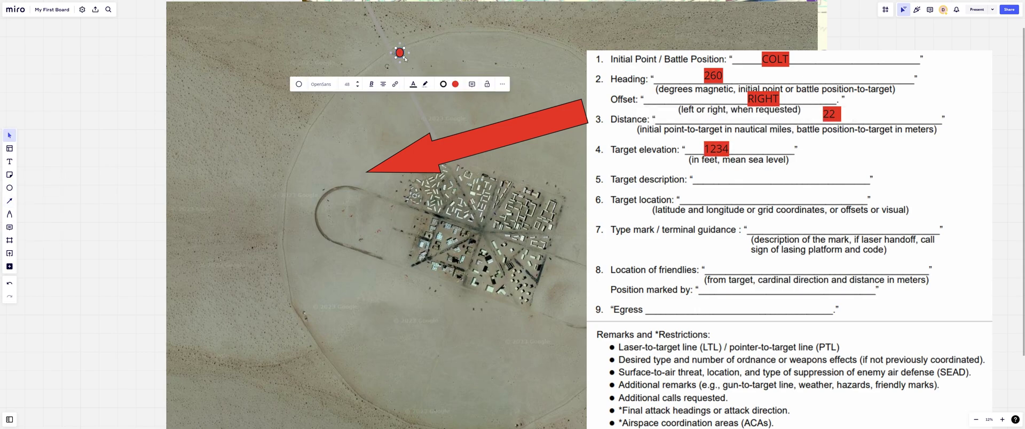
pyautogui.click(455, 84)
pyautogui.click(462, 157)
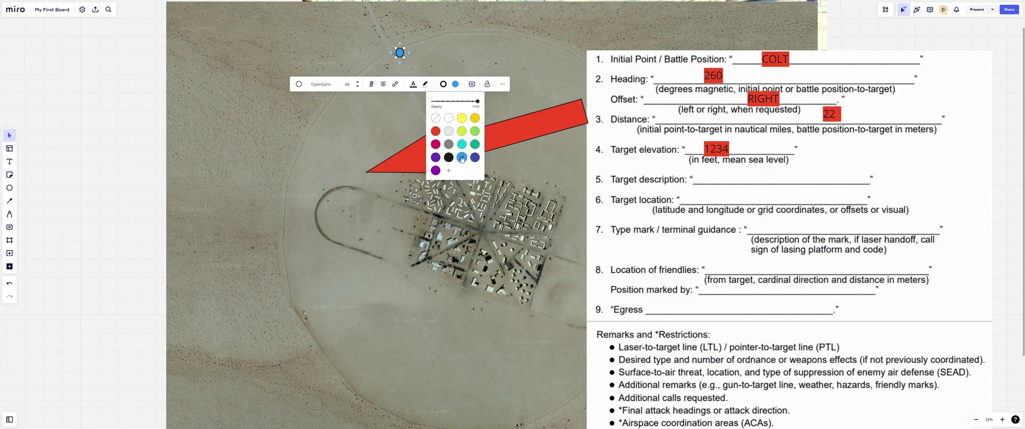
pyautogui.rightClick(385, 128)
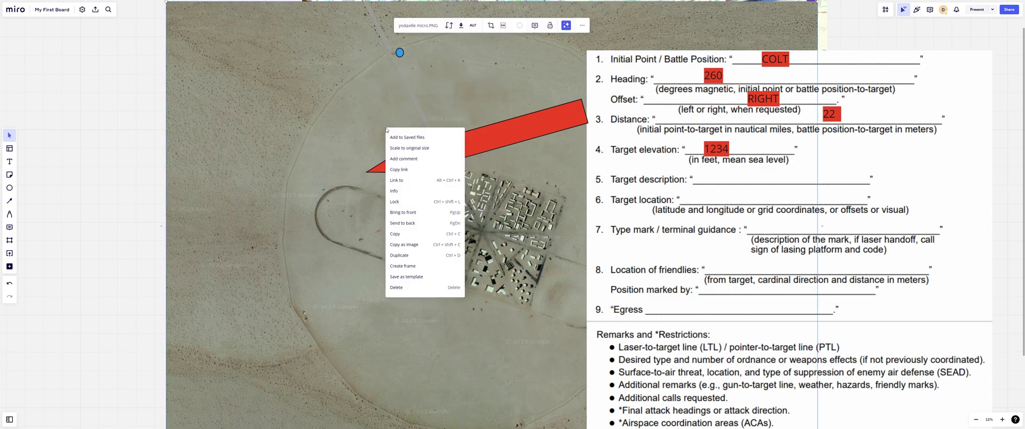
pyautogui.click(332, 124)
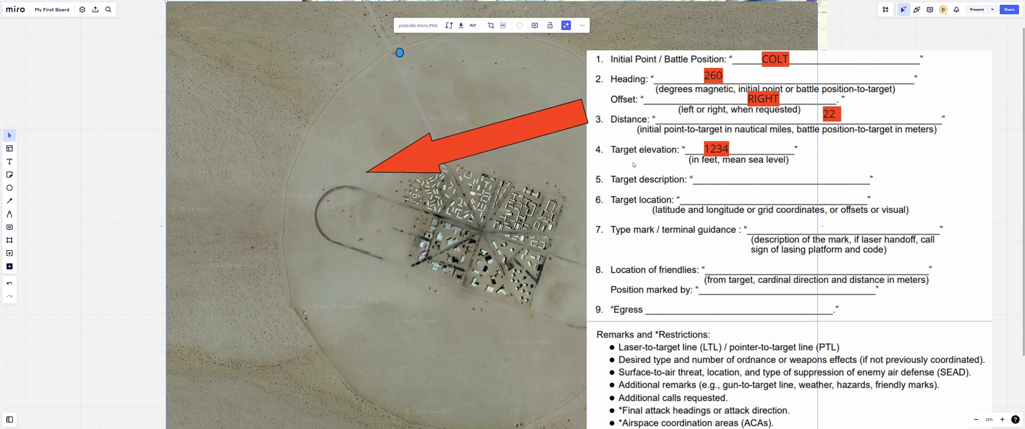
# Enter CAR as the target description on line 5 of the form.
pyautogui.click(10, 161)
pyautogui.click(732, 178)
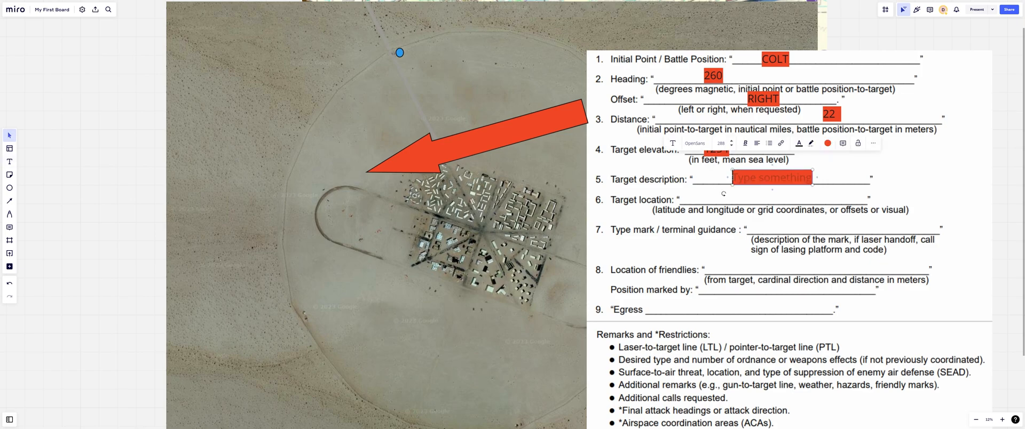
pyautogui.write('CAR')
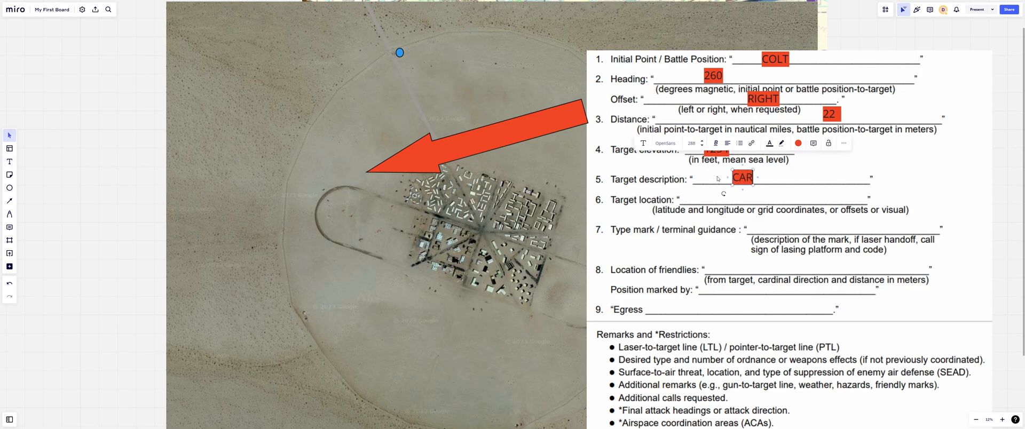
pyautogui.rightClick(694, 179)
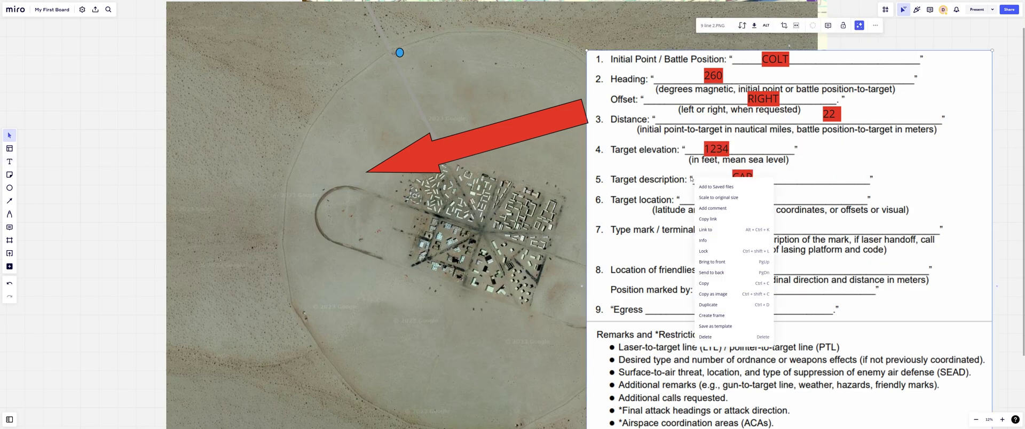
pyautogui.click(658, 180)
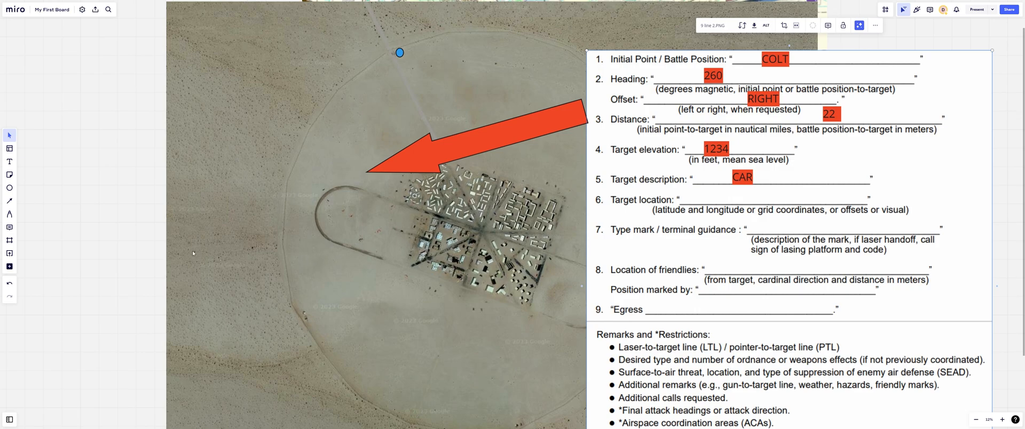
# Enter 11S PS 123 567 as the target location on line 6.
pyautogui.click(10, 161)
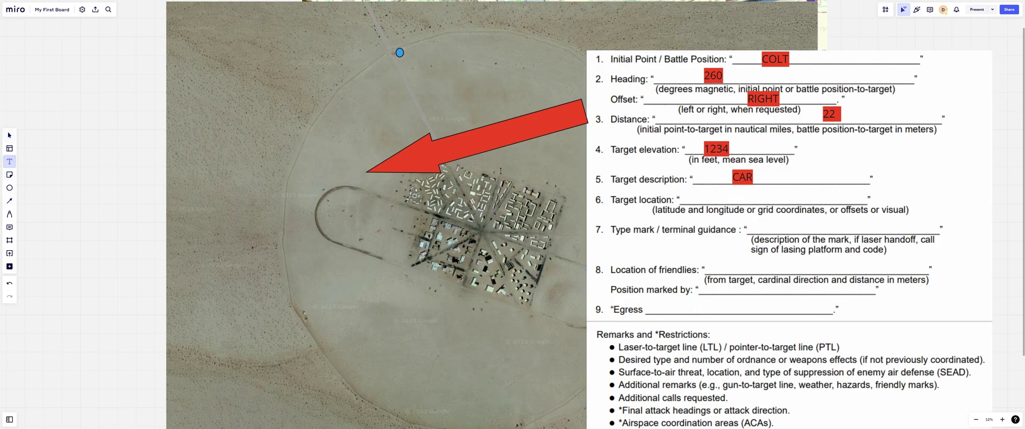
pyautogui.click(763, 192)
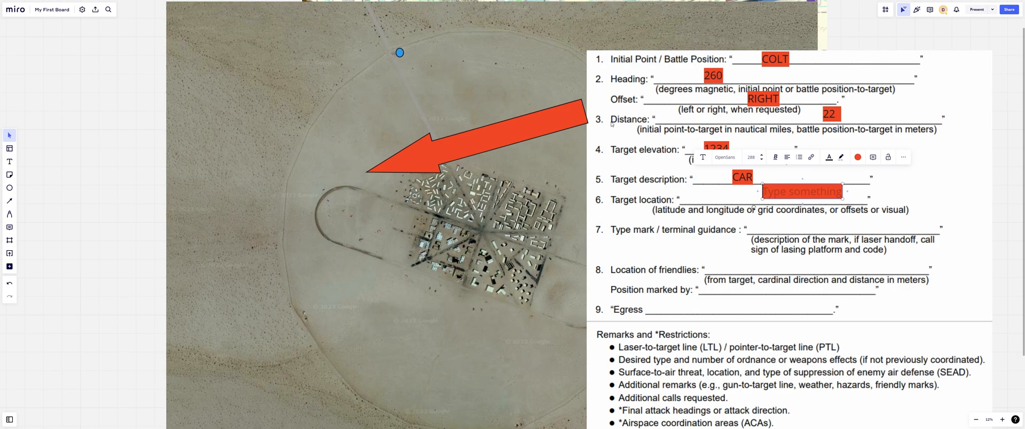
pyautogui.write('11')
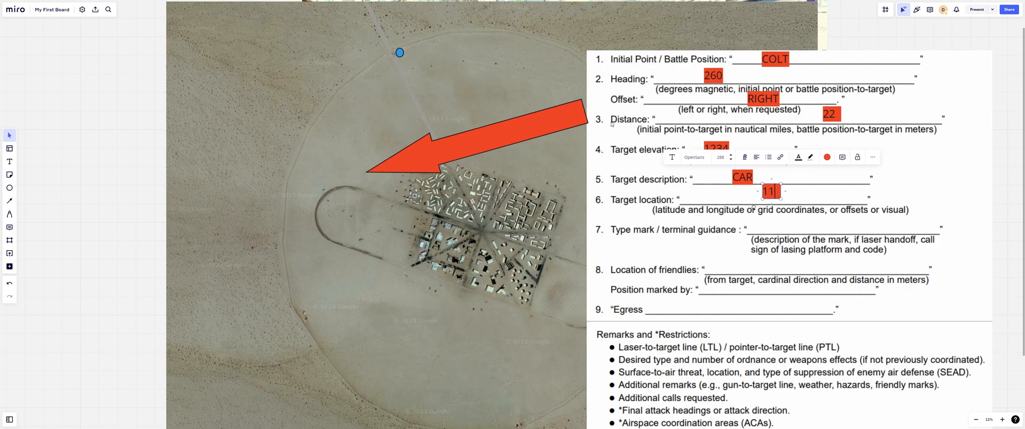
pyautogui.write('S PS')
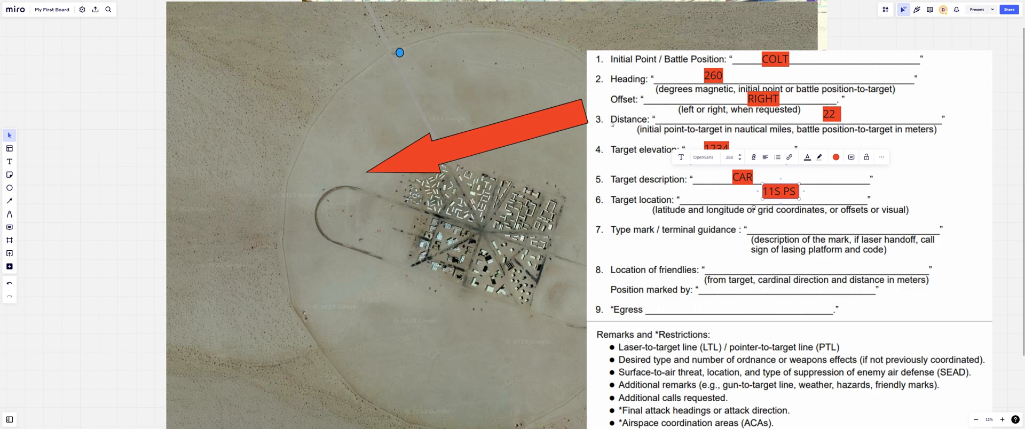
pyautogui.write(' 123 567')
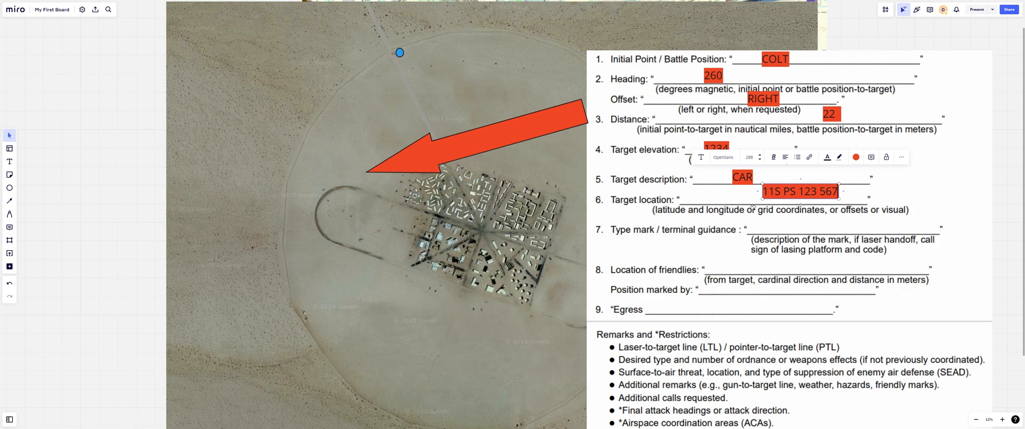
# Enter TALK ON as the terminal guidance on the type mark line.
pyautogui.click(12, 162)
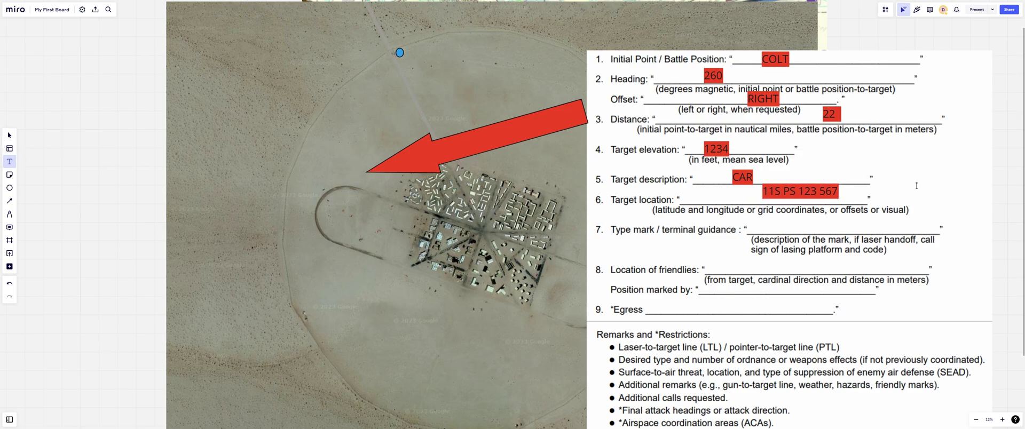
pyautogui.click(755, 229)
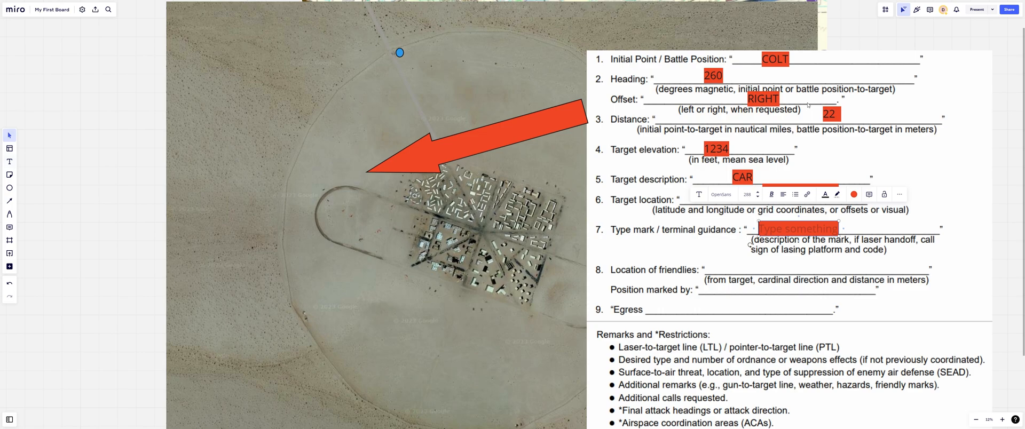
pyautogui.write('TALK')
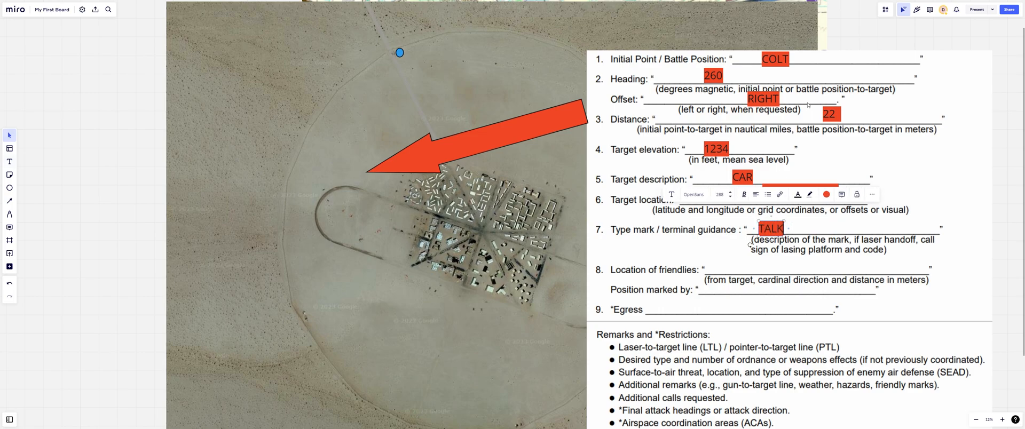
pyautogui.write(' ON')
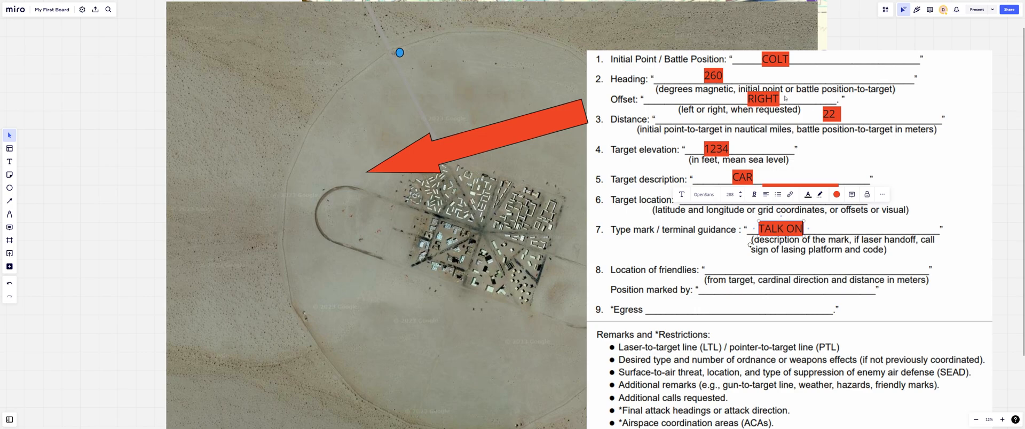
pyautogui.click(653, 234)
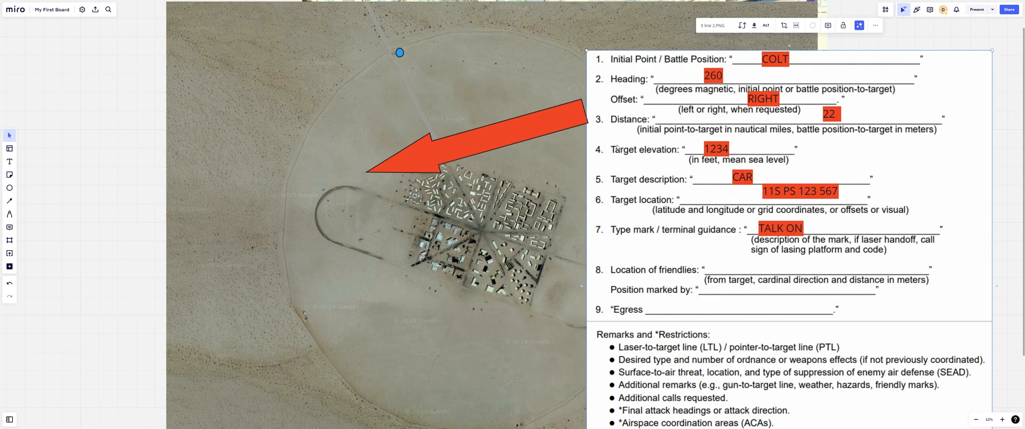
# Enter NW 300 as the location of friendlies on line 8.
pyautogui.click(10, 161)
pyautogui.click(724, 269)
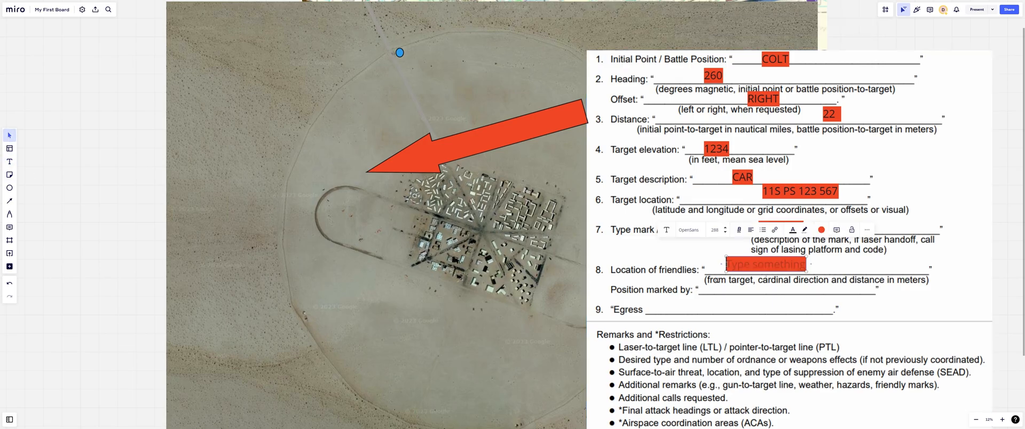
pyautogui.write('N')
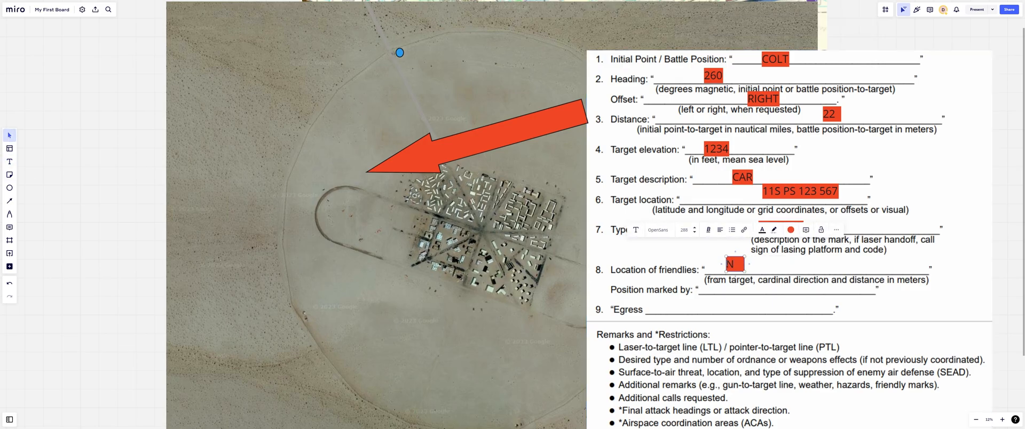
pyautogui.write('W 300')
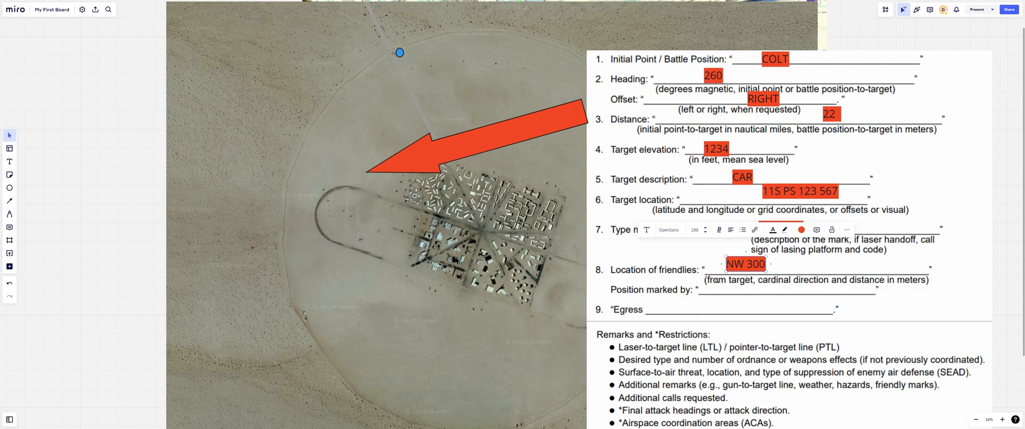
pyautogui.click(712, 295)
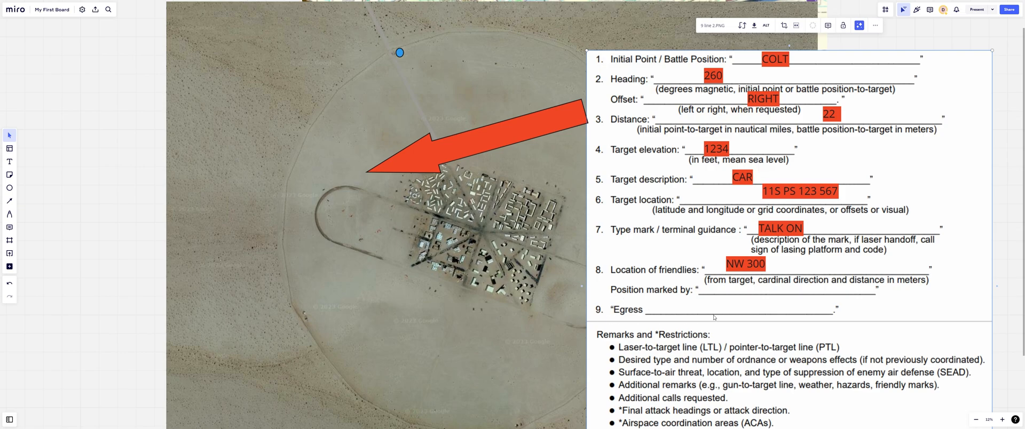
# Enter NORTH BACK TO COLT IN YOUR BLOCK as the egress on line 9.
pyautogui.click(10, 163)
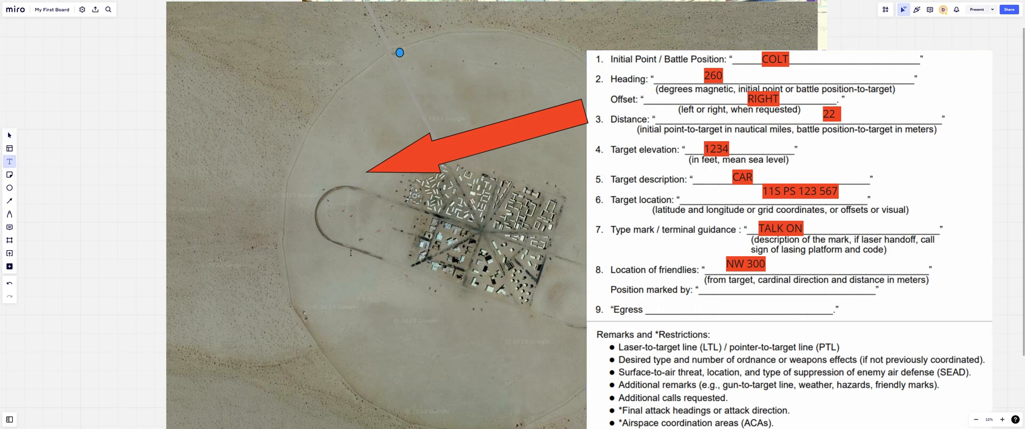
pyautogui.click(664, 304)
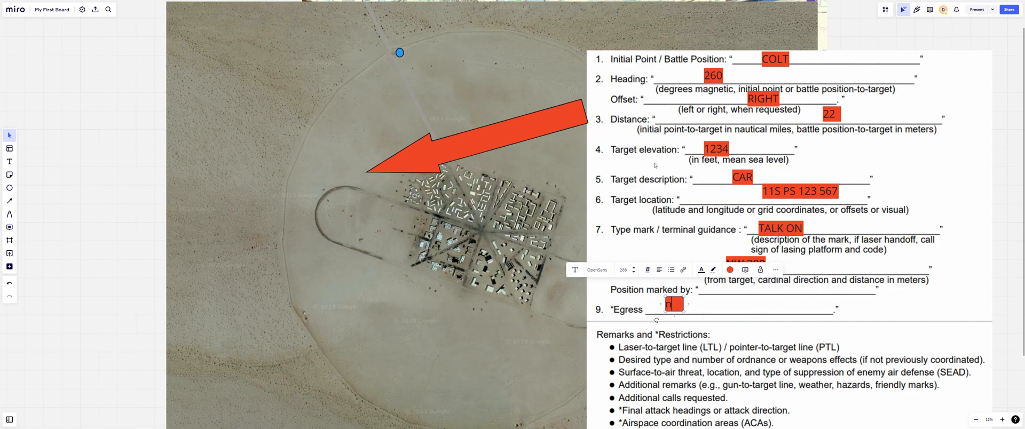
pyautogui.write('NORTH')
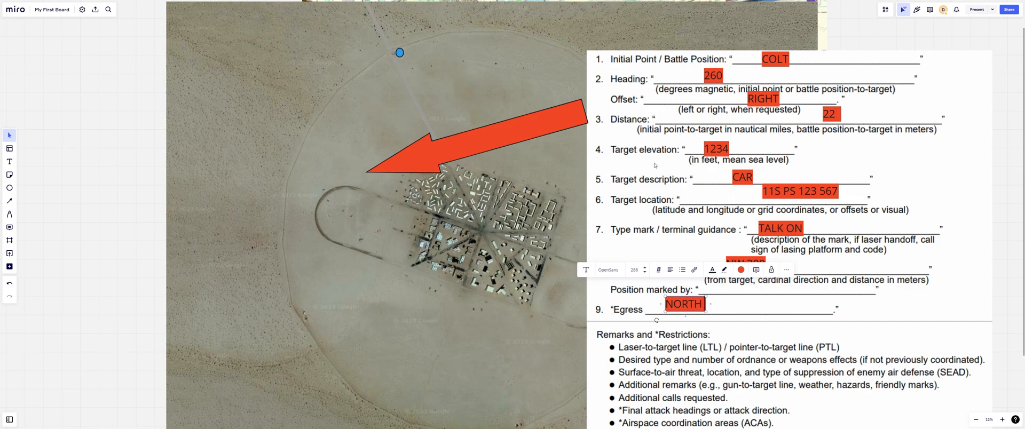
pyautogui.write(' BACK TO COLT IN YOUR BO')
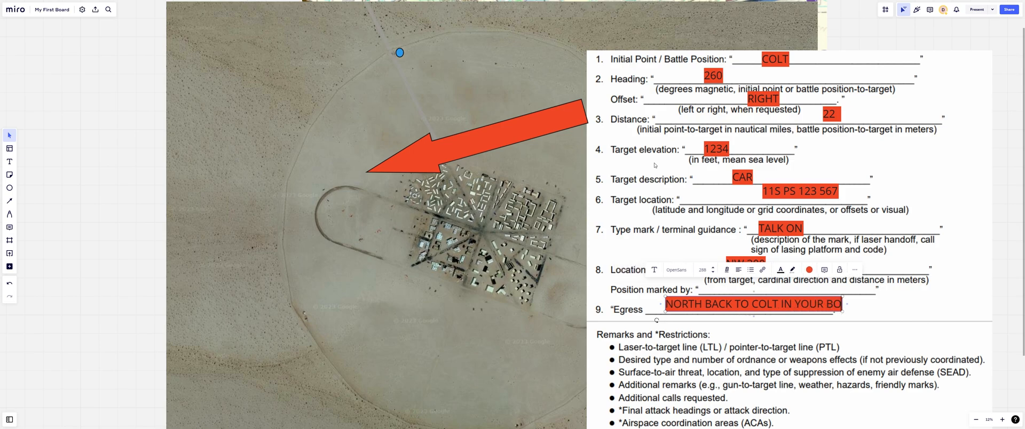
pyautogui.press('BackSpace')
pyautogui.write('LOCK')
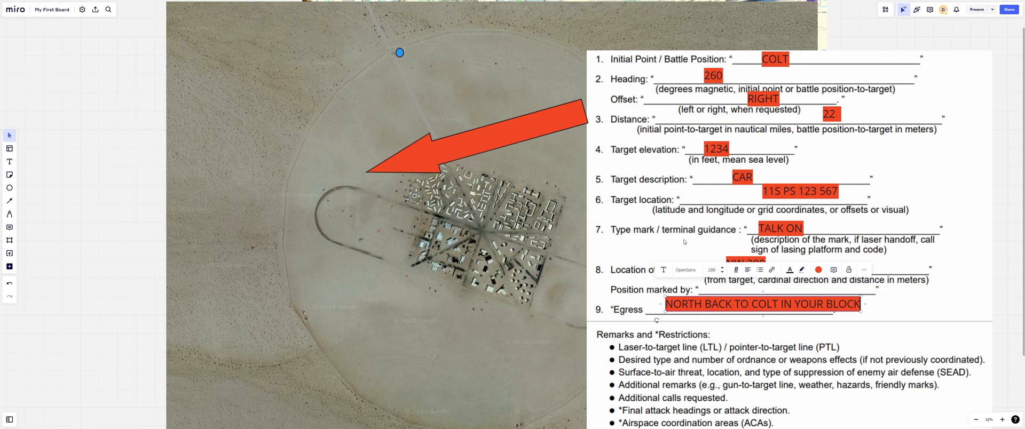
# Move the red attack arrow onto the buildings and rotate it to point west.
pyautogui.click(457, 146)
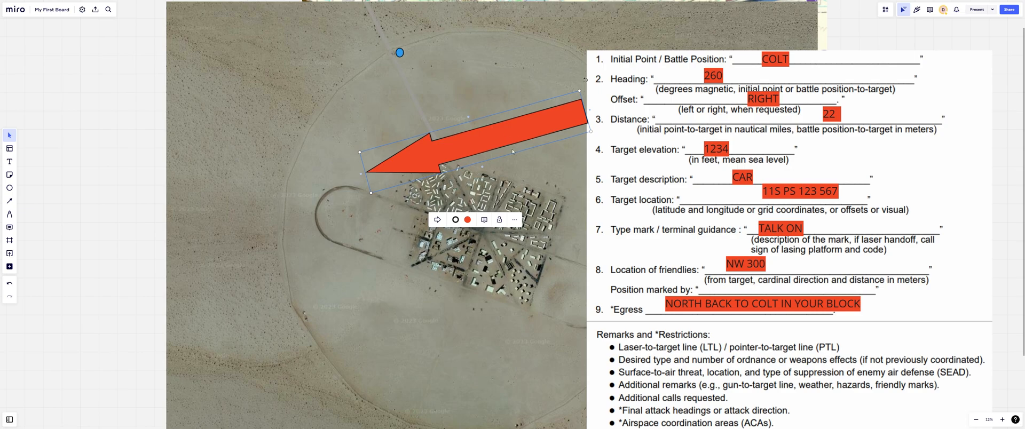
pyautogui.moveTo(509, 150); pyautogui.dragTo(458, 163)
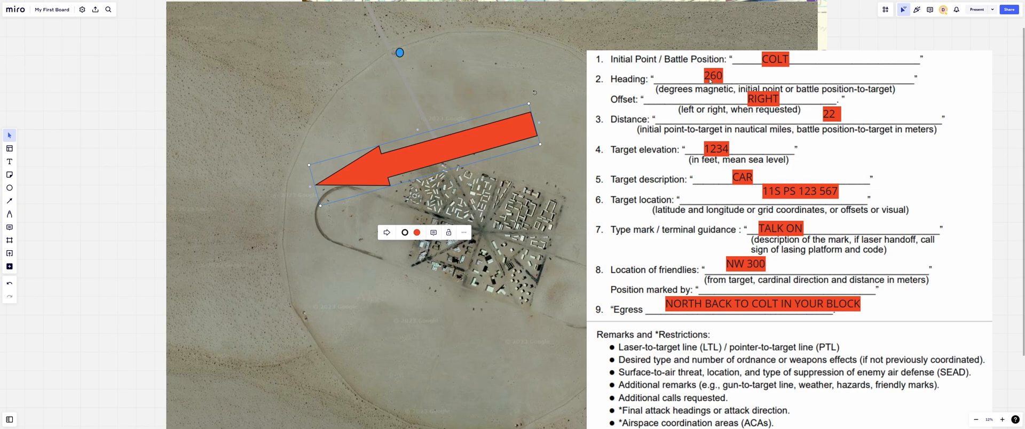
pyautogui.moveTo(535, 93); pyautogui.dragTo(535, 95)
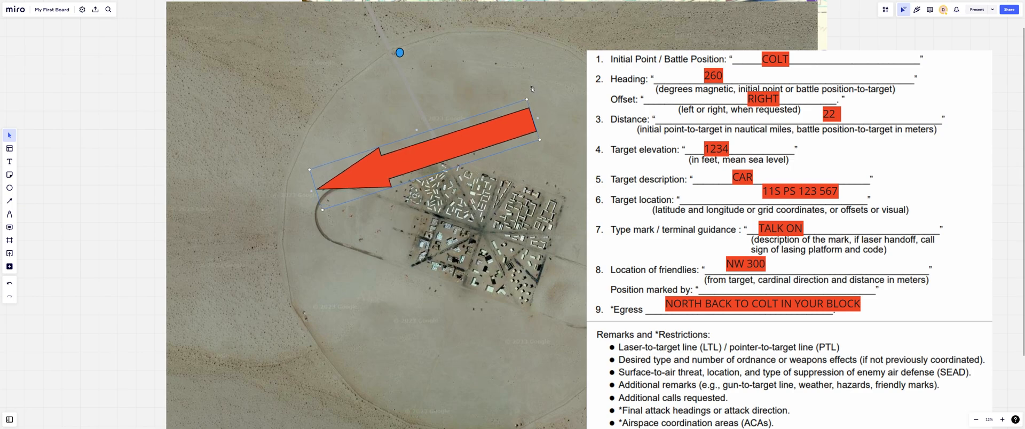
pyautogui.moveTo(479, 136); pyautogui.dragTo(513, 220)
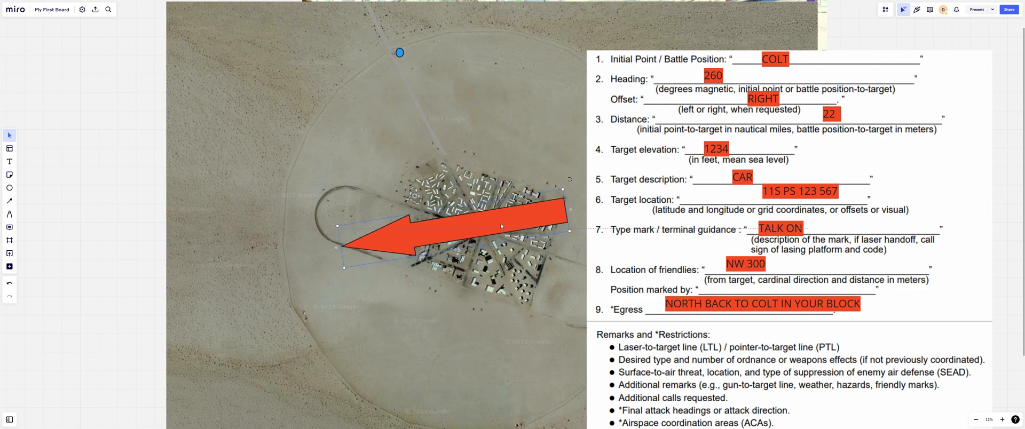
pyautogui.moveTo(501, 228); pyautogui.dragTo(534, 213)
pyautogui.moveTo(569, 181); pyautogui.dragTo(574, 194)
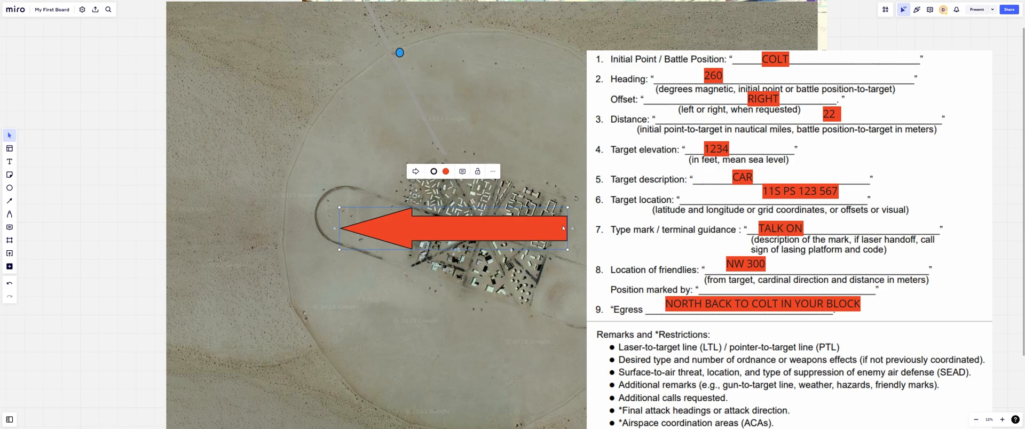
# Re-angle the arrow downward with its tip on the village's top-left edge.
pyautogui.moveTo(577, 199); pyautogui.dragTo(541, 141)
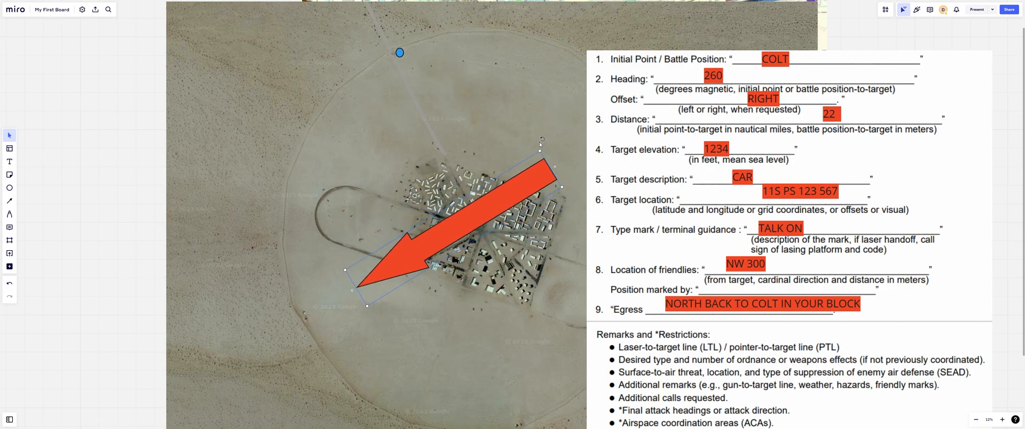
pyautogui.moveTo(492, 211)
pyautogui.mouseDown()
pyautogui.moveTo(534, 155)
pyautogui.moveTo(561, 152)
pyautogui.mouseUp()
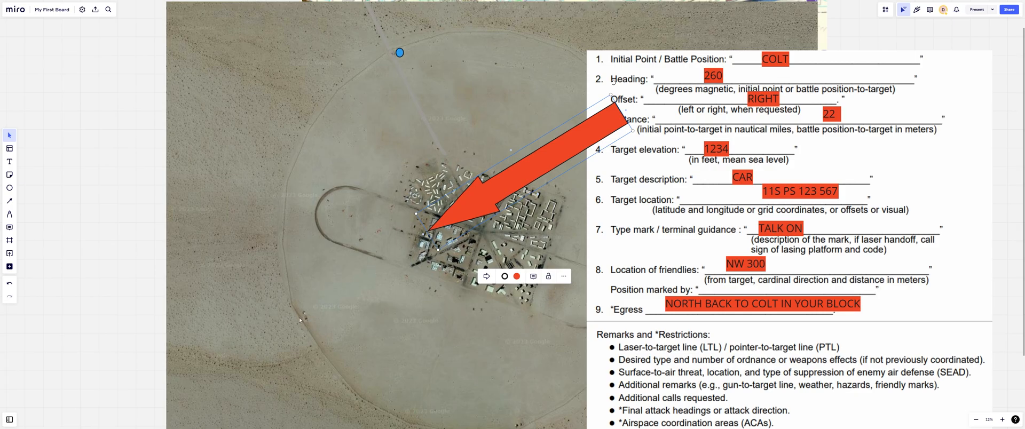
pyautogui.moveTo(525, 171)
pyautogui.mouseDown()
pyautogui.moveTo(538, 49)
pyautogui.moveTo(480, 160)
pyautogui.mouseUp()
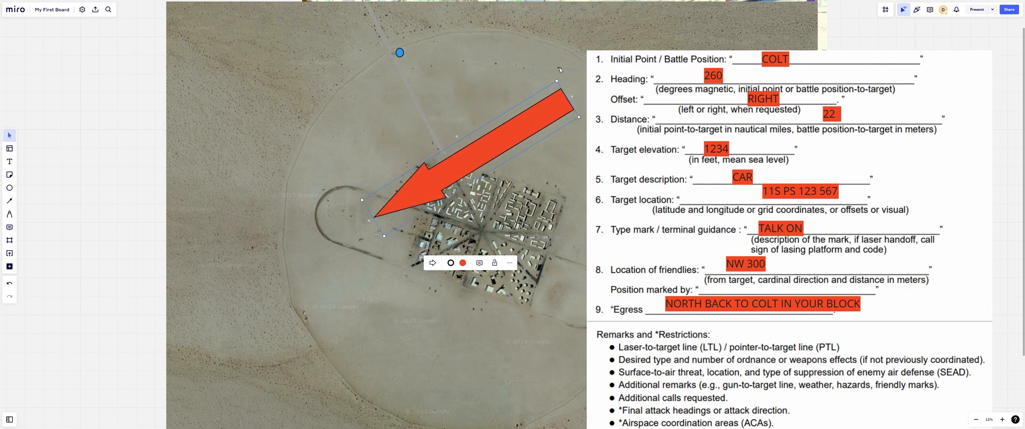
pyautogui.moveTo(560, 69); pyautogui.dragTo(450, 73)
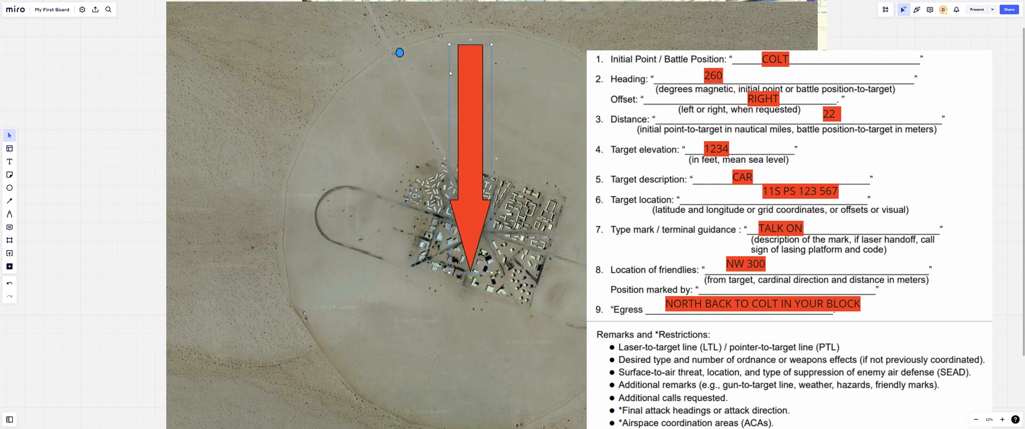
pyautogui.moveTo(469, 171)
pyautogui.mouseDown()
pyautogui.moveTo(484, 138)
pyautogui.moveTo(439, 185)
pyautogui.mouseUp()
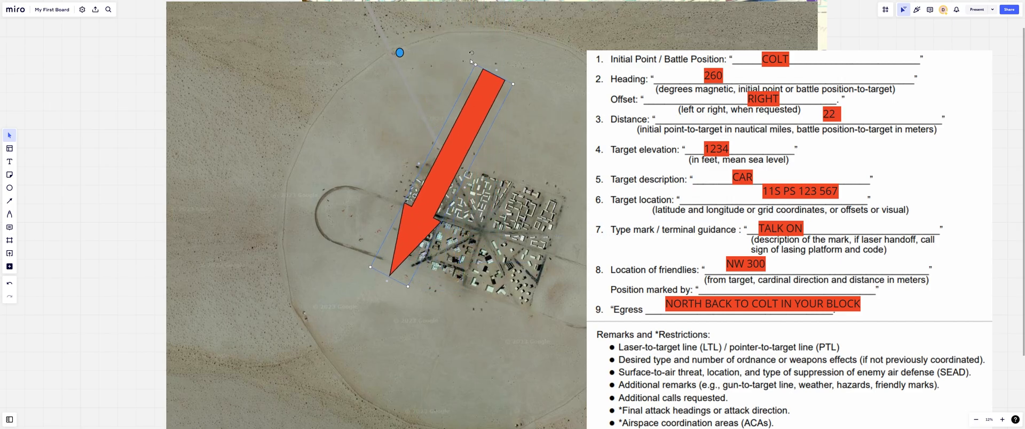
pyautogui.moveTo(477, 84); pyautogui.dragTo(479, 24)
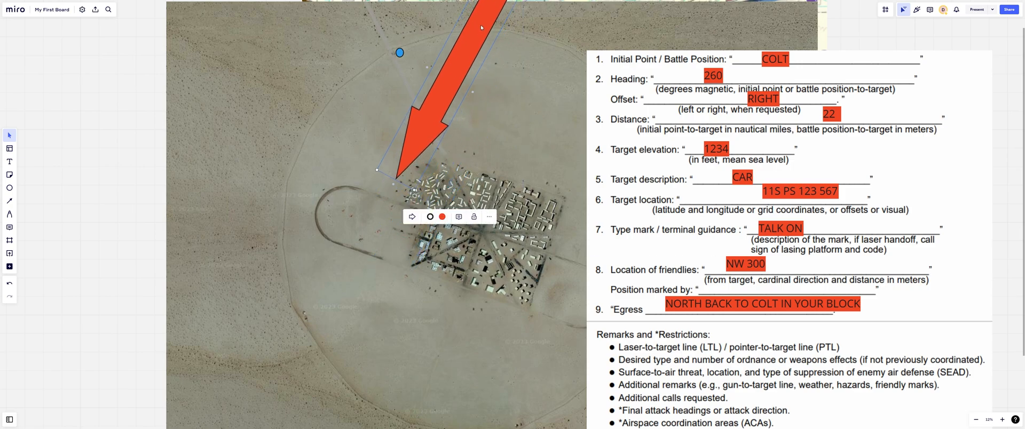
# Enter FAH BETWEEN 220 AND 245 as the red remark on the Remarks line.
pyautogui.click(8, 160)
pyautogui.click(624, 335)
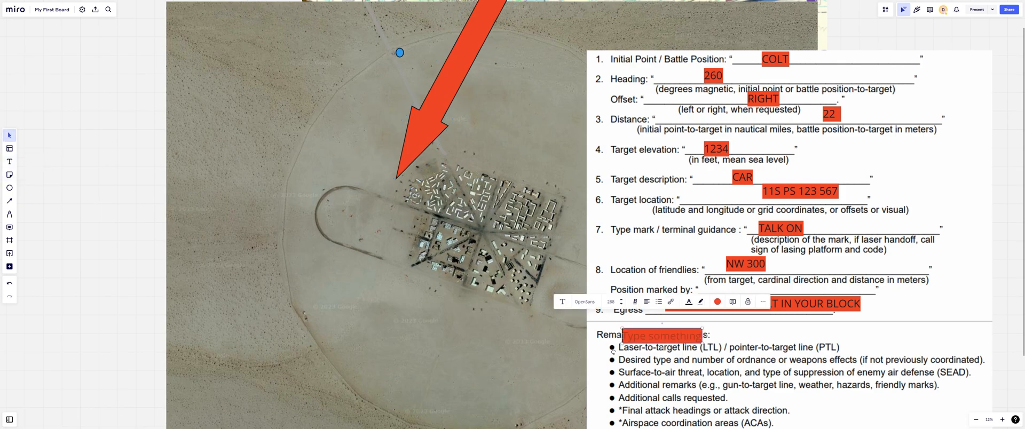
pyautogui.write('F')
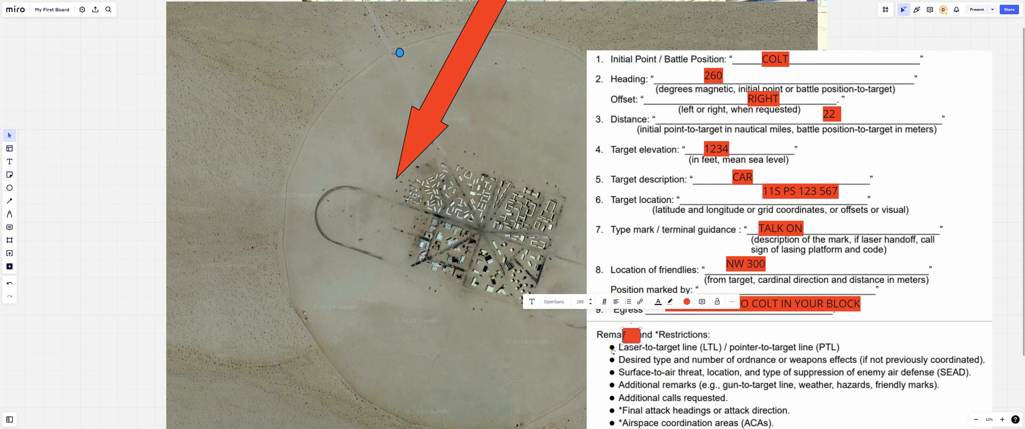
pyautogui.write('AH BETWEEN')
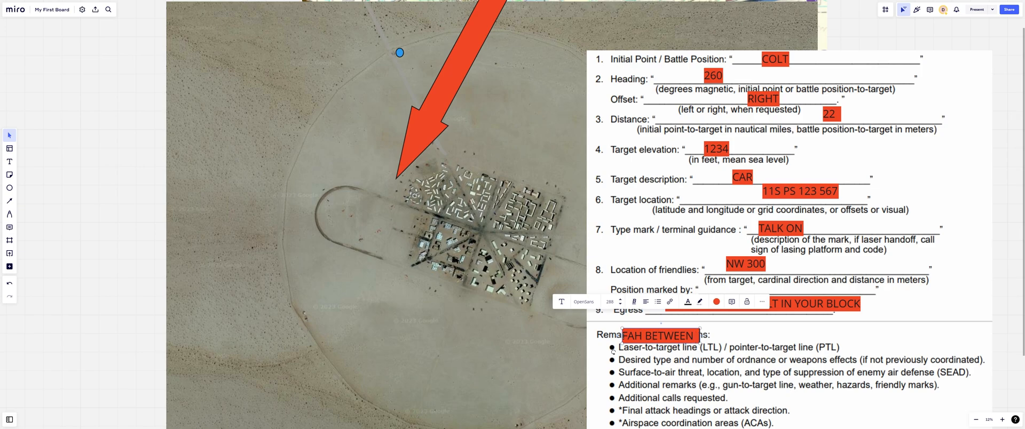
pyautogui.write('220')
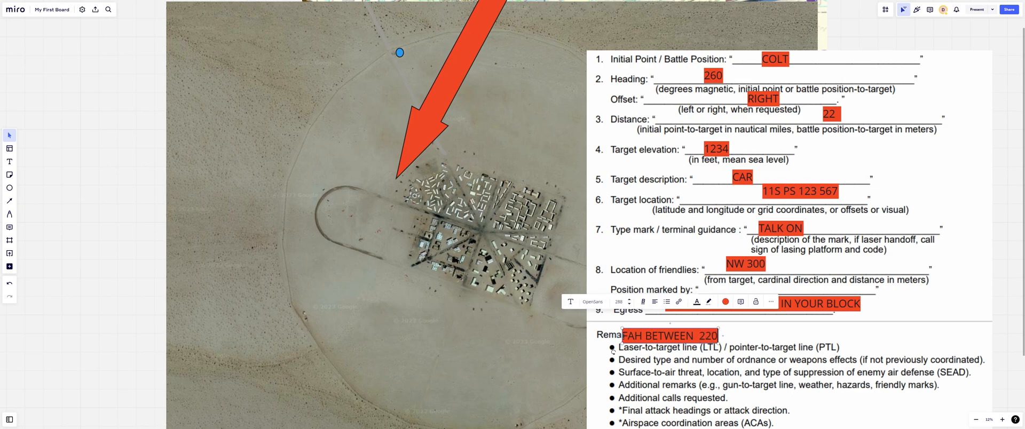
pyautogui.write(' AND 245')
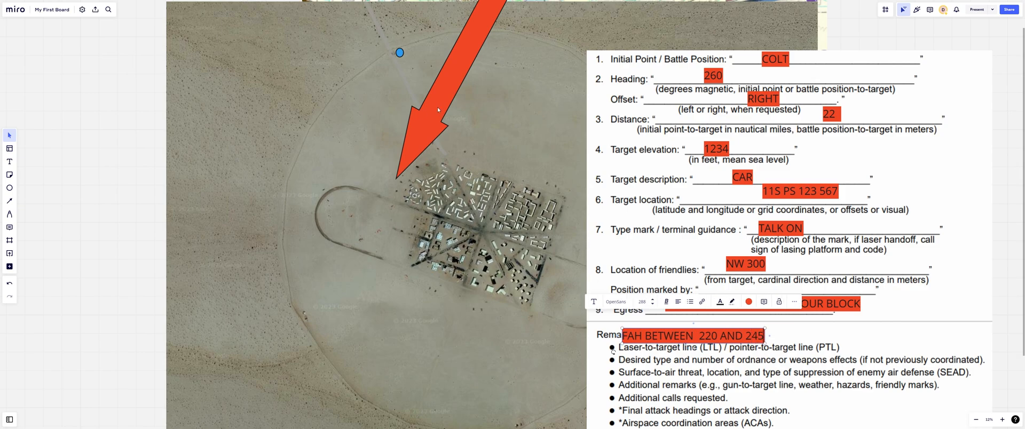
# Drag and rotate the arrow to a southwest diagonal with its tip on the village's top-left corner.
pyautogui.moveTo(438, 110); pyautogui.dragTo(528, 110)
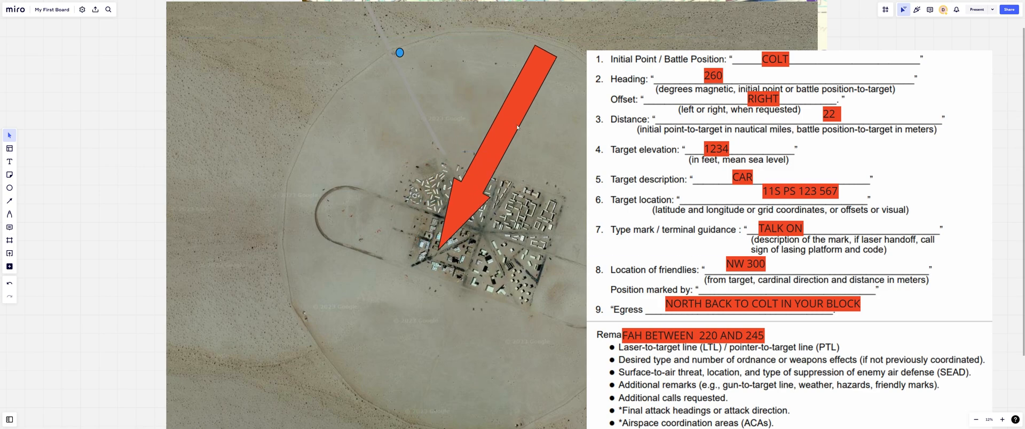
pyautogui.moveTo(530, 93); pyautogui.dragTo(492, 163)
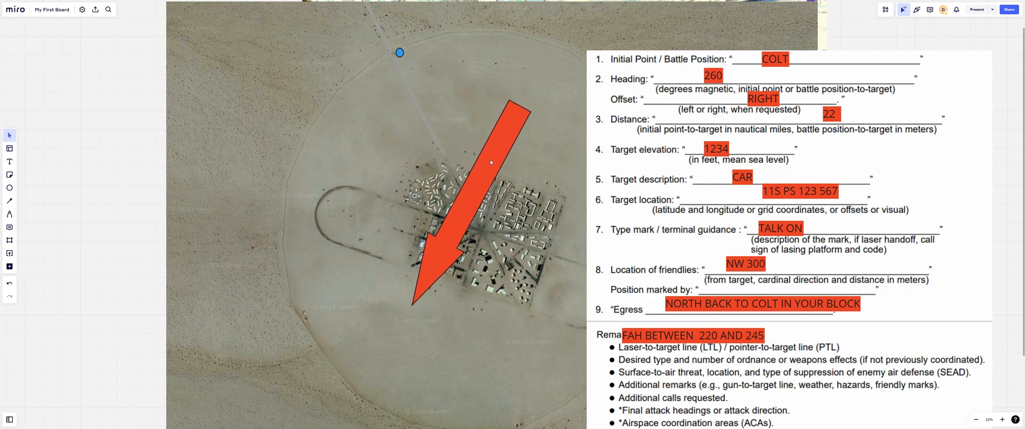
pyautogui.moveTo(520, 115); pyautogui.dragTo(448, 84)
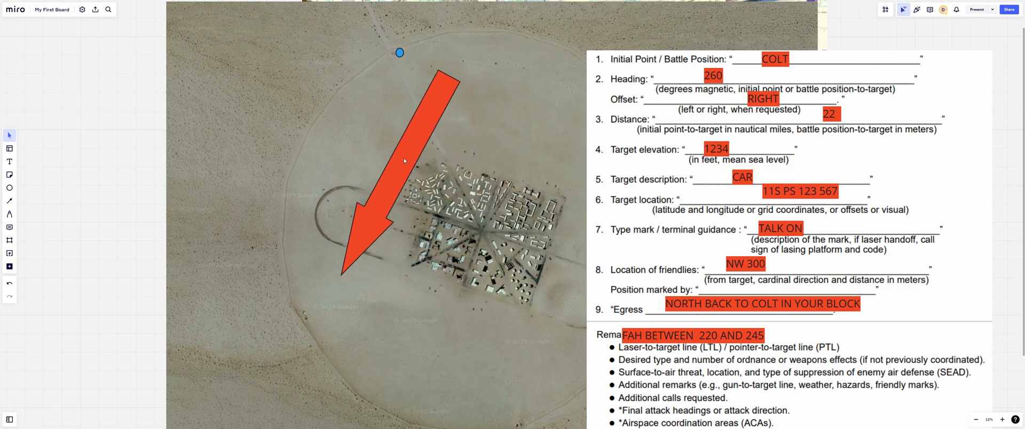
pyautogui.moveTo(405, 161); pyautogui.dragTo(484, 188)
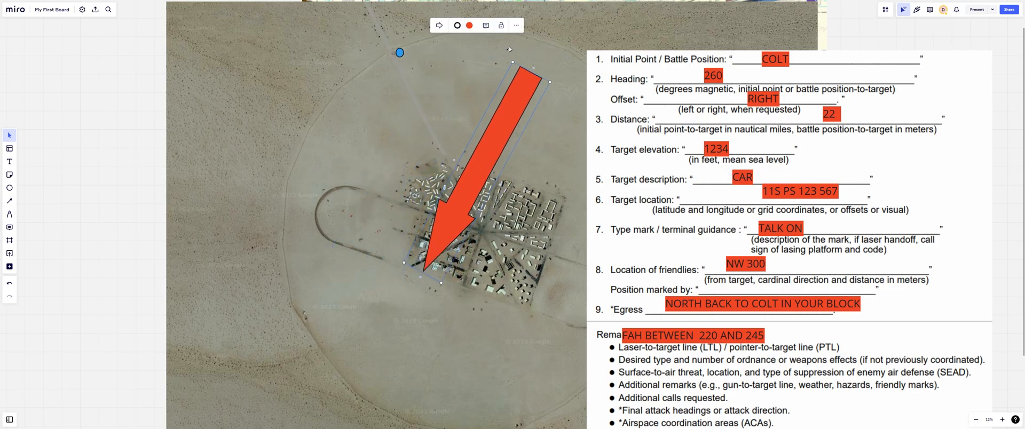
pyautogui.moveTo(508, 51); pyautogui.dragTo(473, 46)
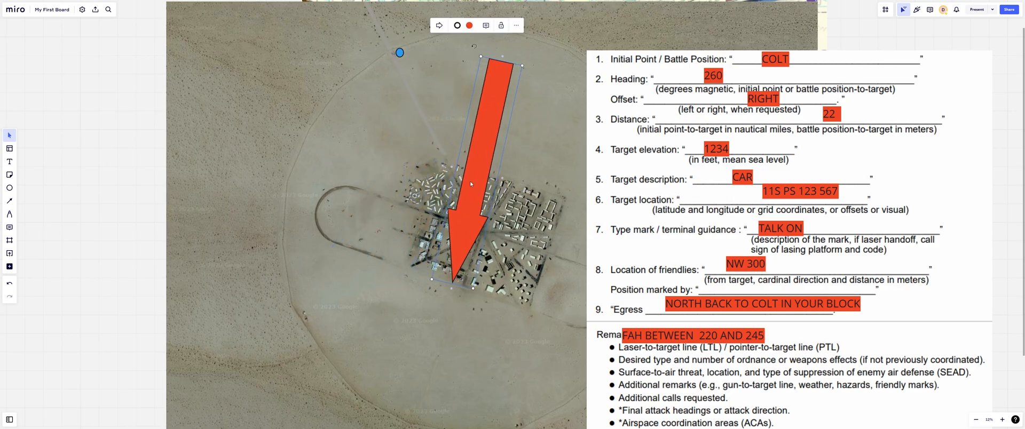
pyautogui.moveTo(471, 185)
pyautogui.mouseDown()
pyautogui.moveTo(442, 164)
pyautogui.moveTo(450, 114)
pyautogui.mouseUp()
pyautogui.moveTo(437, 48); pyautogui.dragTo(464, 40)
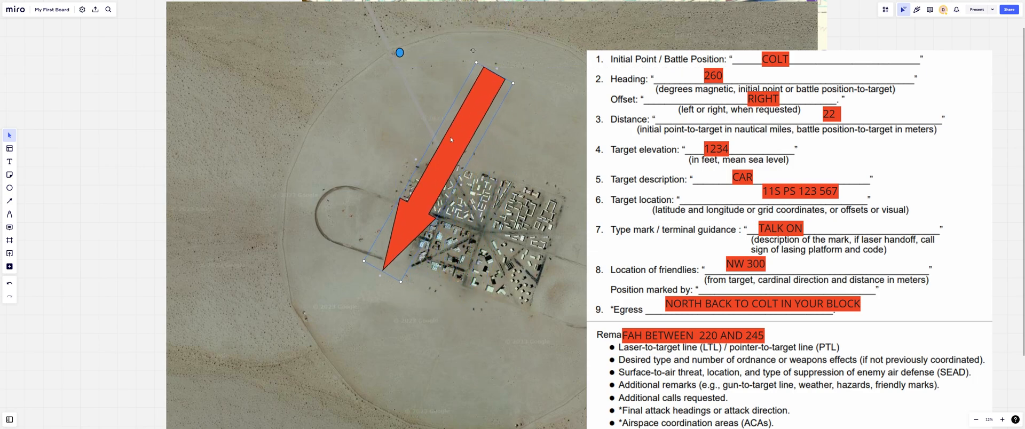
pyautogui.moveTo(450, 137); pyautogui.dragTo(464, 92)
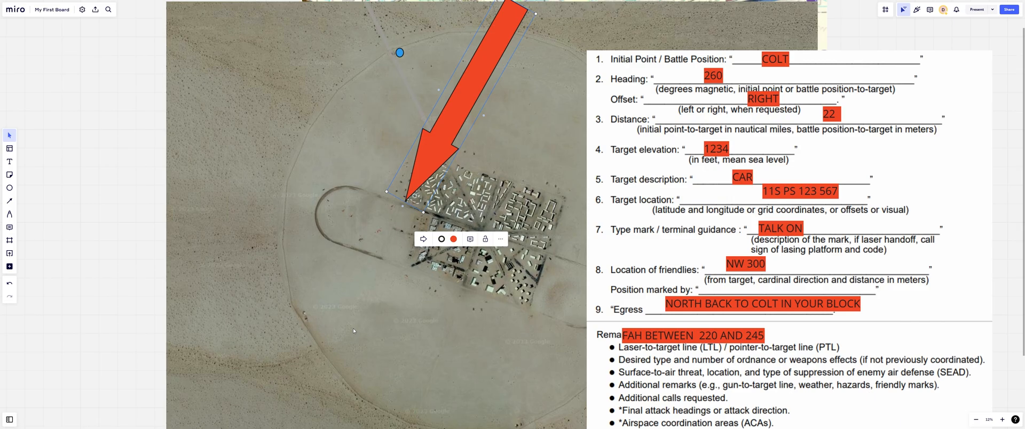
pyautogui.scroll(-2, 353, 328)
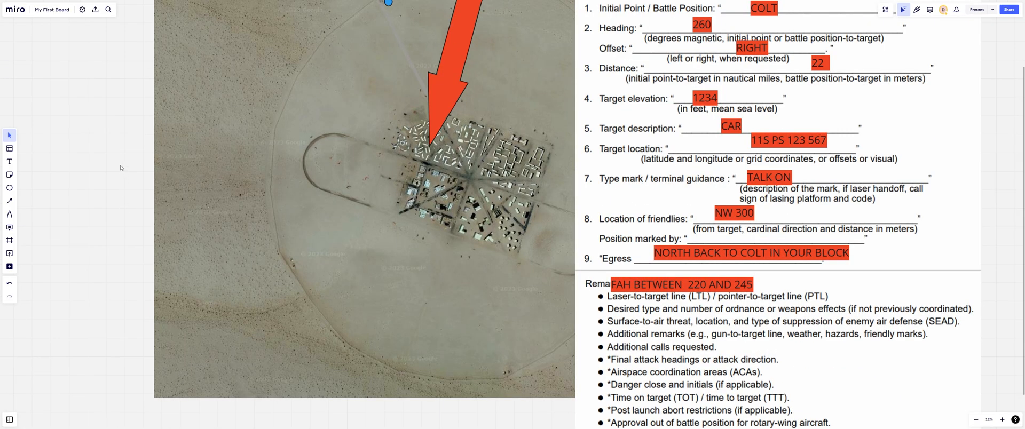